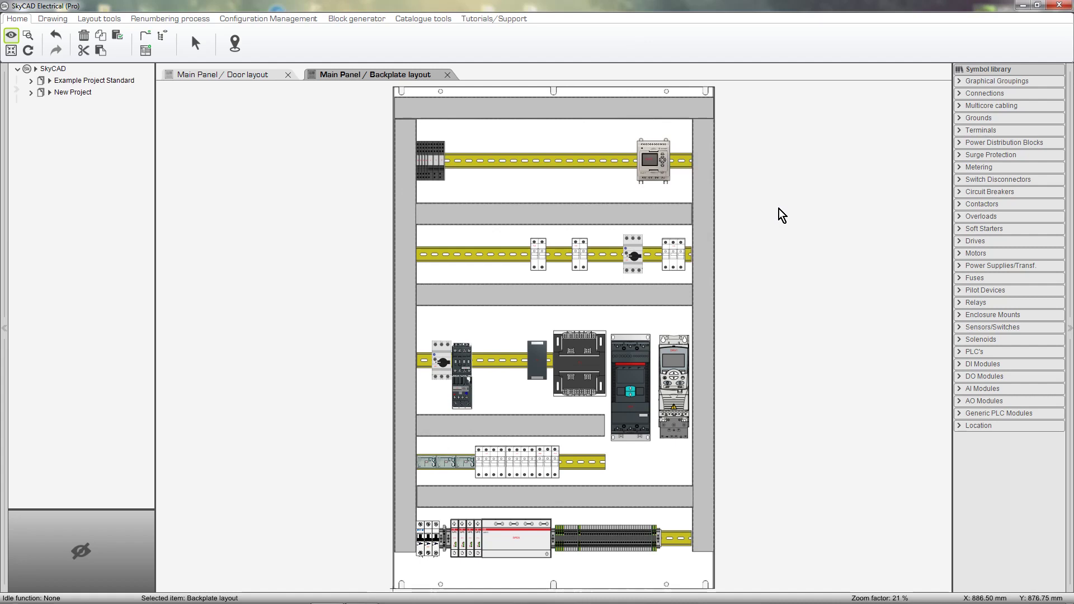
Check the Door and Backplate layouts, then close Example Project Standard without saving
click(265, 76)
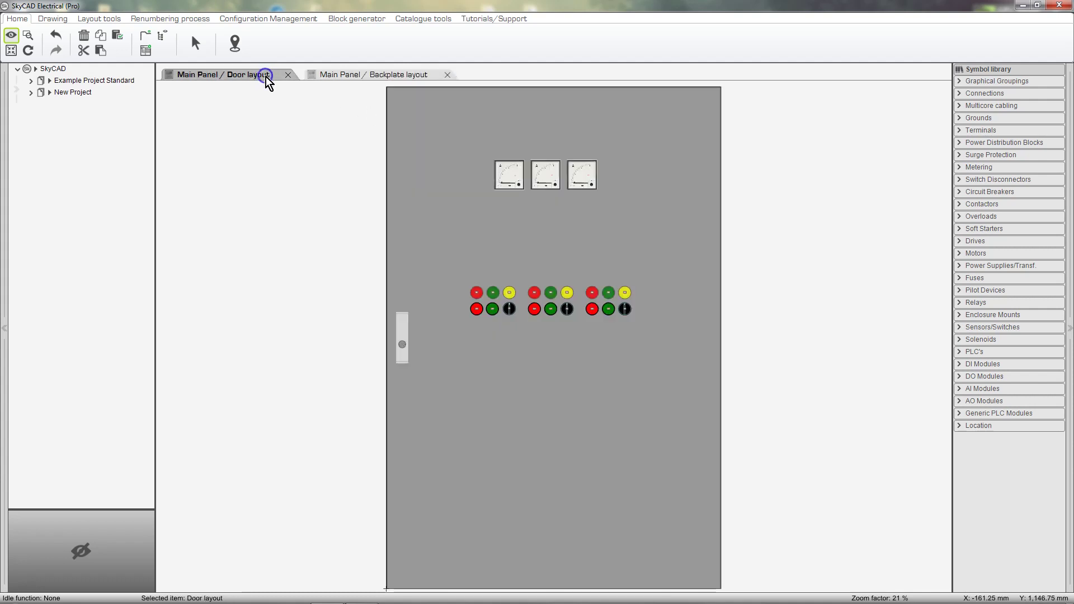
click(344, 79)
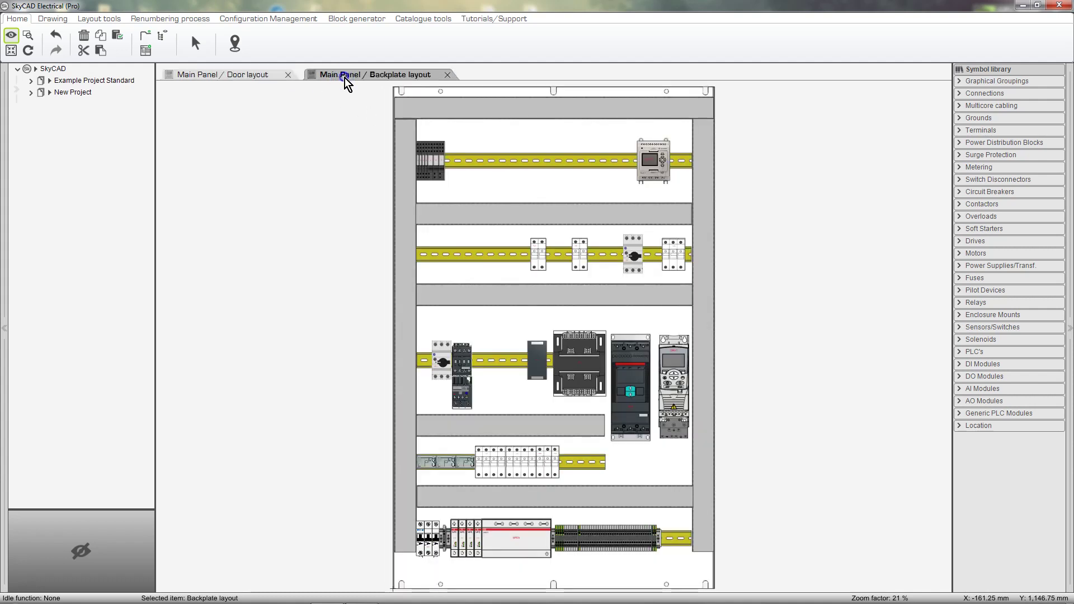
click(125, 82)
click(221, 46)
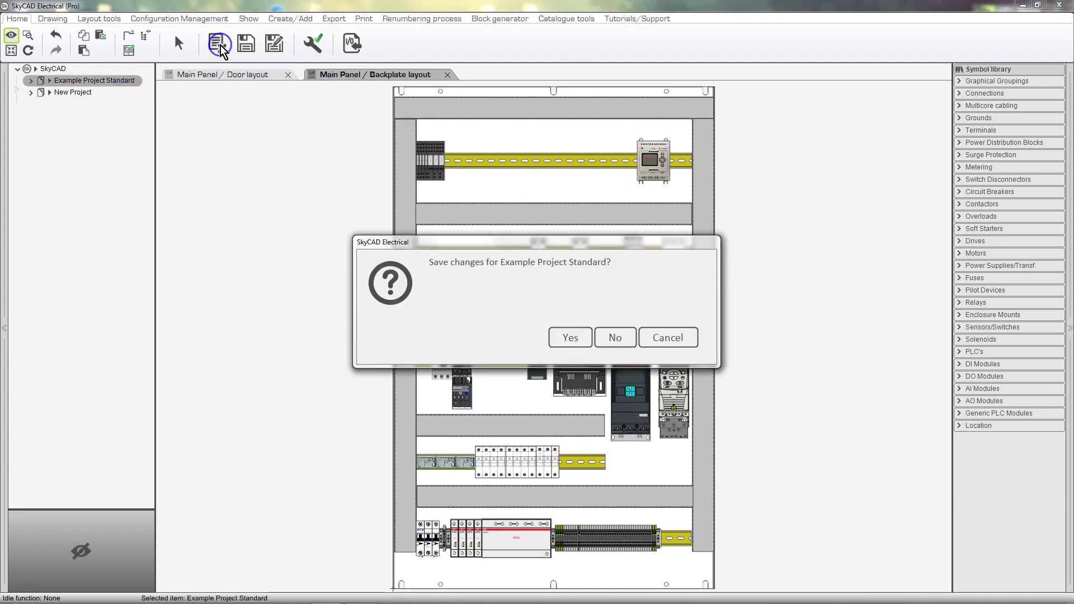
click(625, 343)
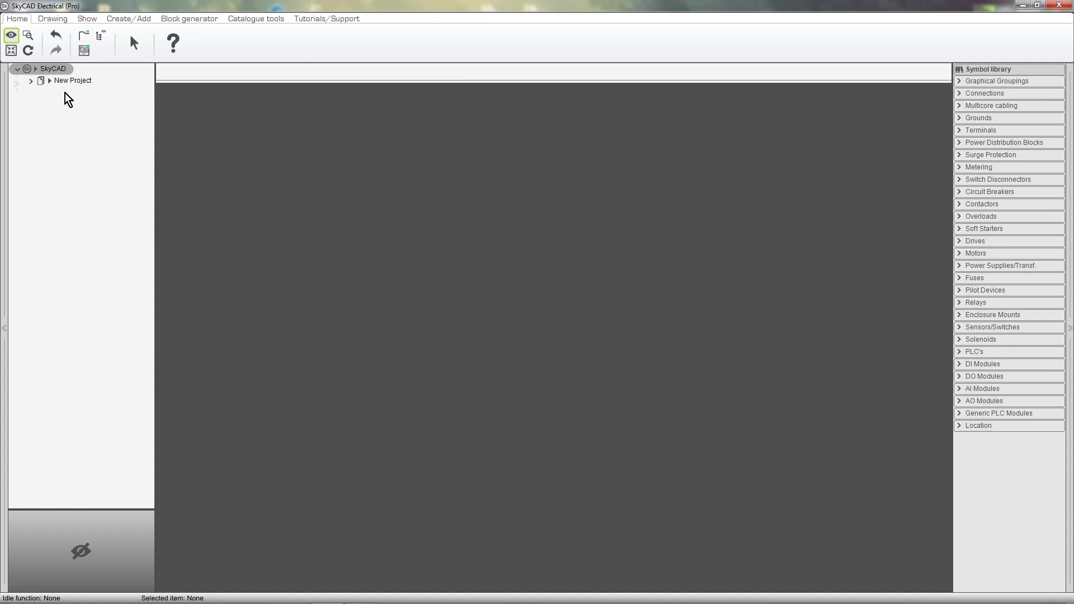
Select New Project and open its Main Panel / Backplate layout from the Show tab
click(68, 81)
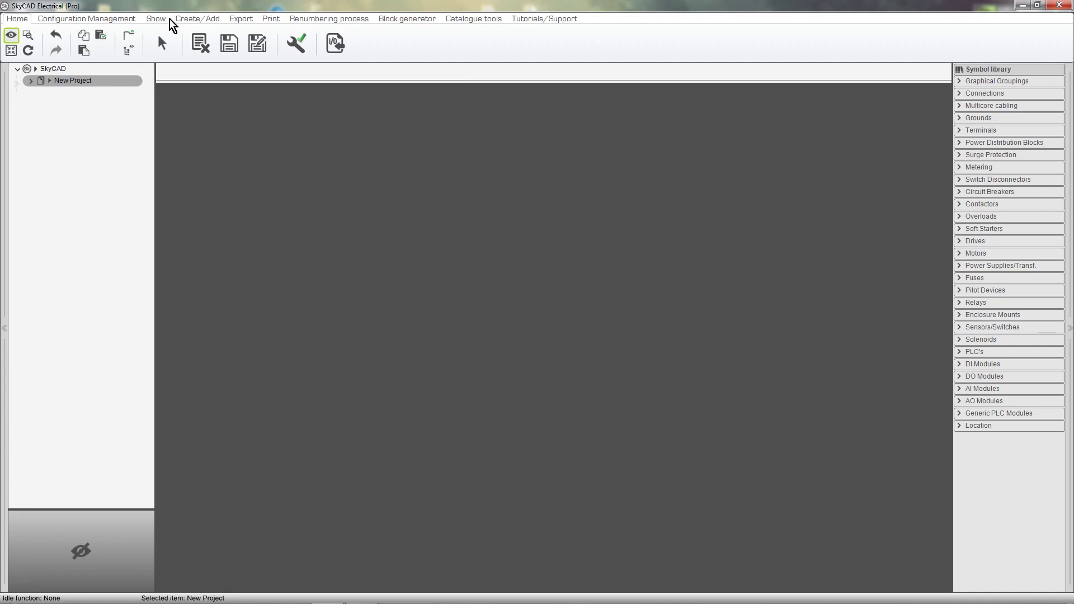
click(162, 18)
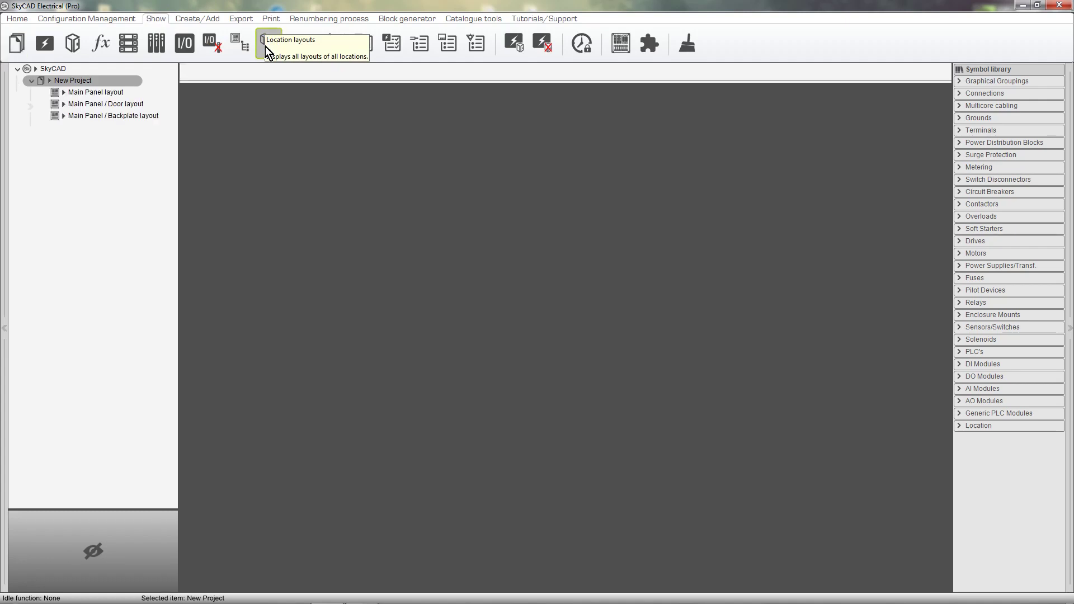
double_click(151, 121)
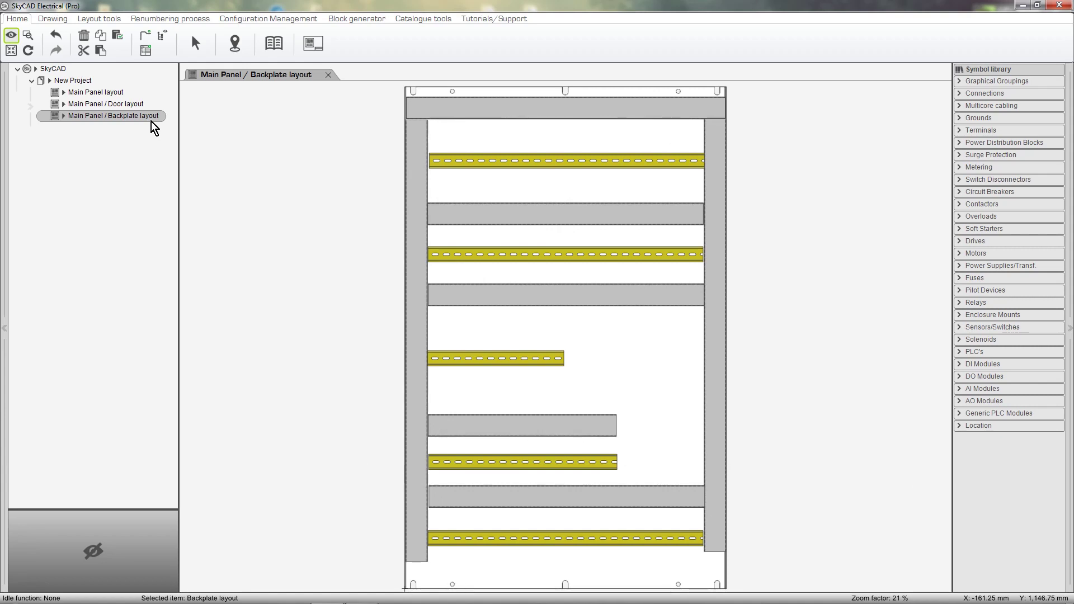
Choose the DRV1 drive layout in SkyCAD Explorer via Layout element for placement
click(118, 20)
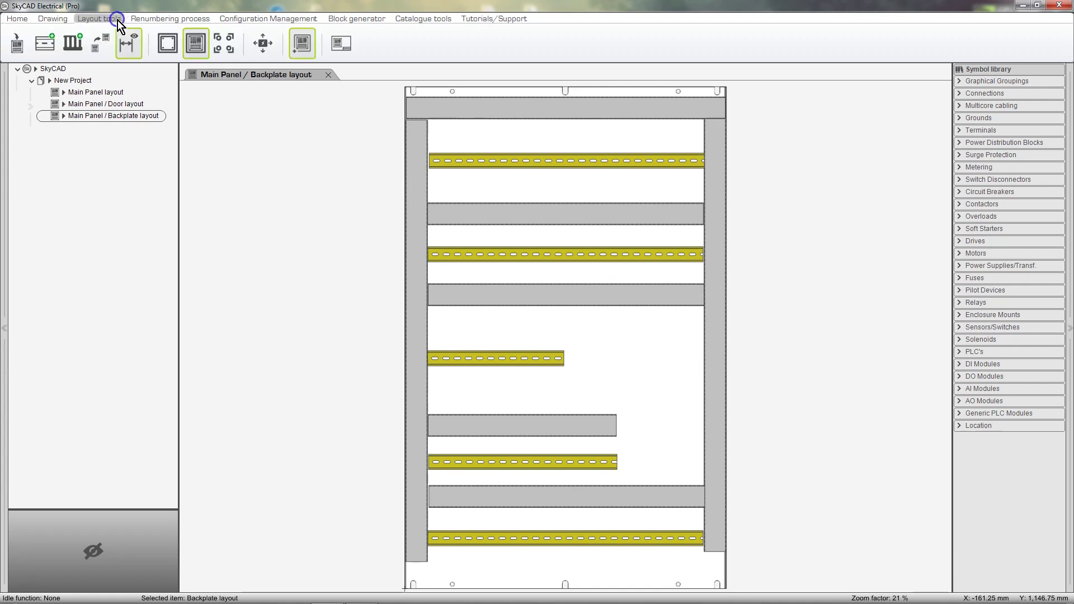
click(22, 45)
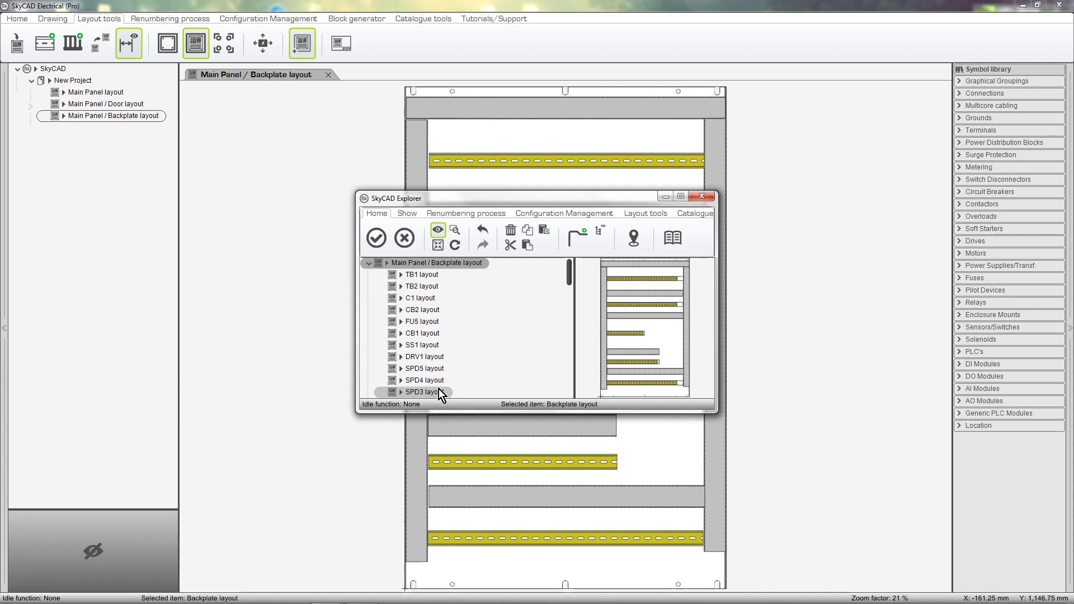
click(439, 357)
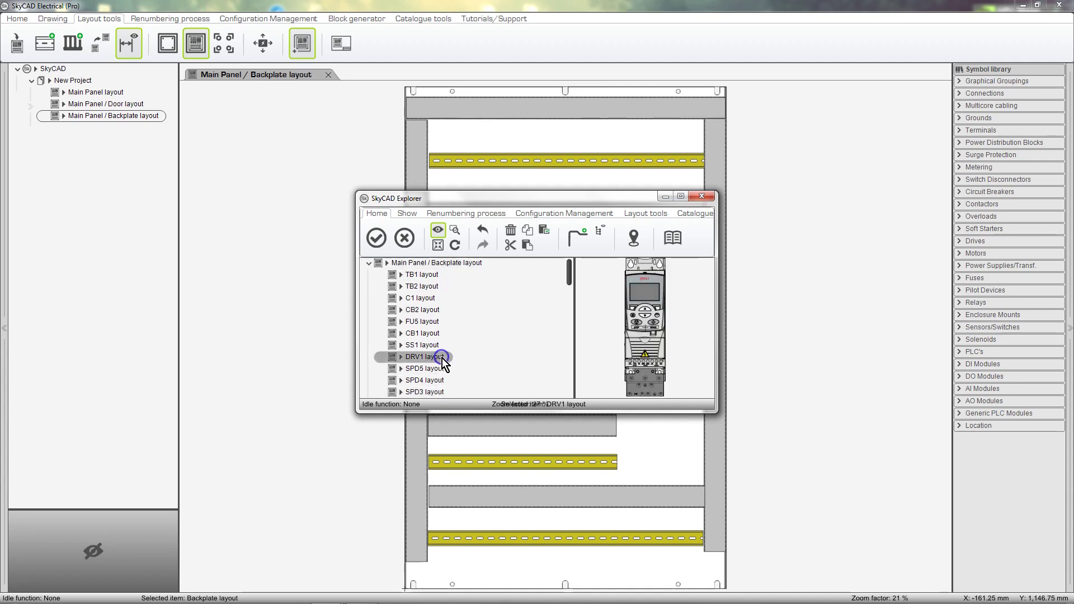
click(384, 243)
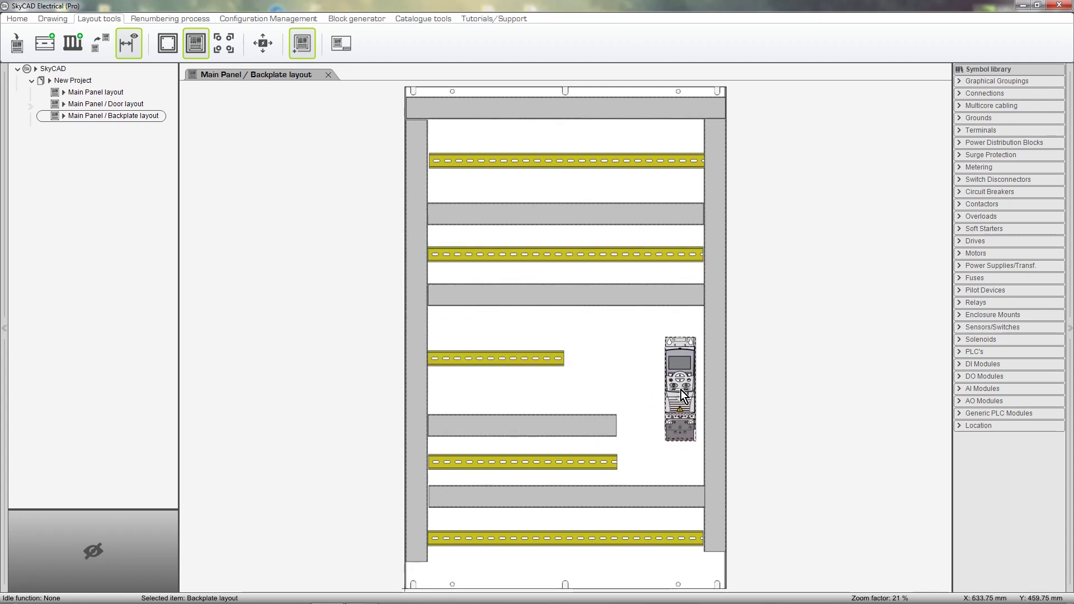
Drop the DRV1 drive on the backplate and nudge it slightly right
click(681, 390)
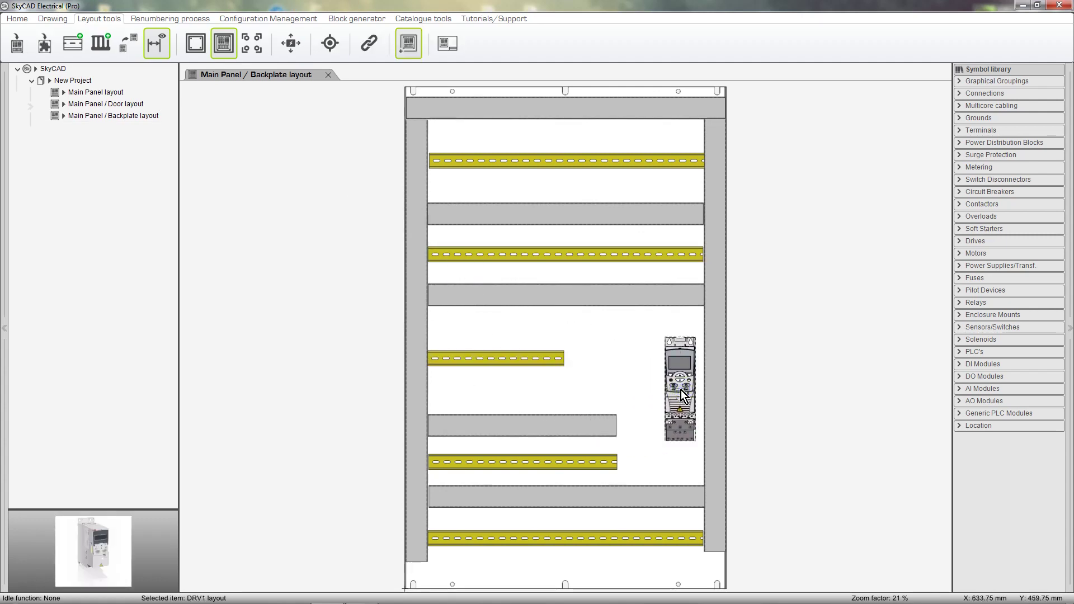
mouse_move(682, 392)
mouse_down()
mouse_move(673, 391)
mouse_move(682, 390)
mouse_up()
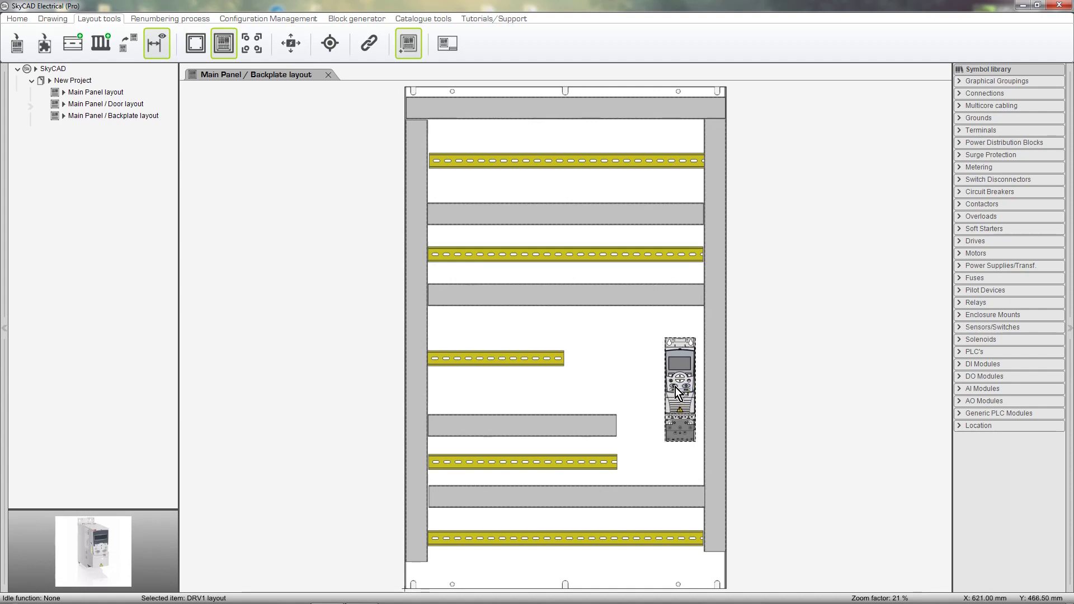
key(Right)
key(Right)
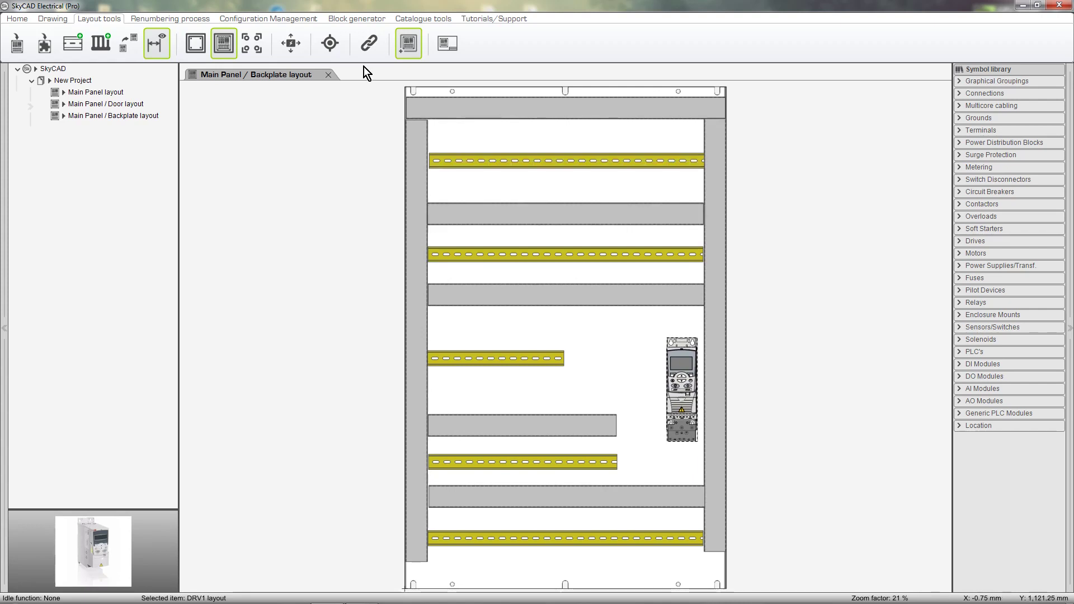
Set DRV1's construction point to X 640 mm and Y 450 mm
click(325, 50)
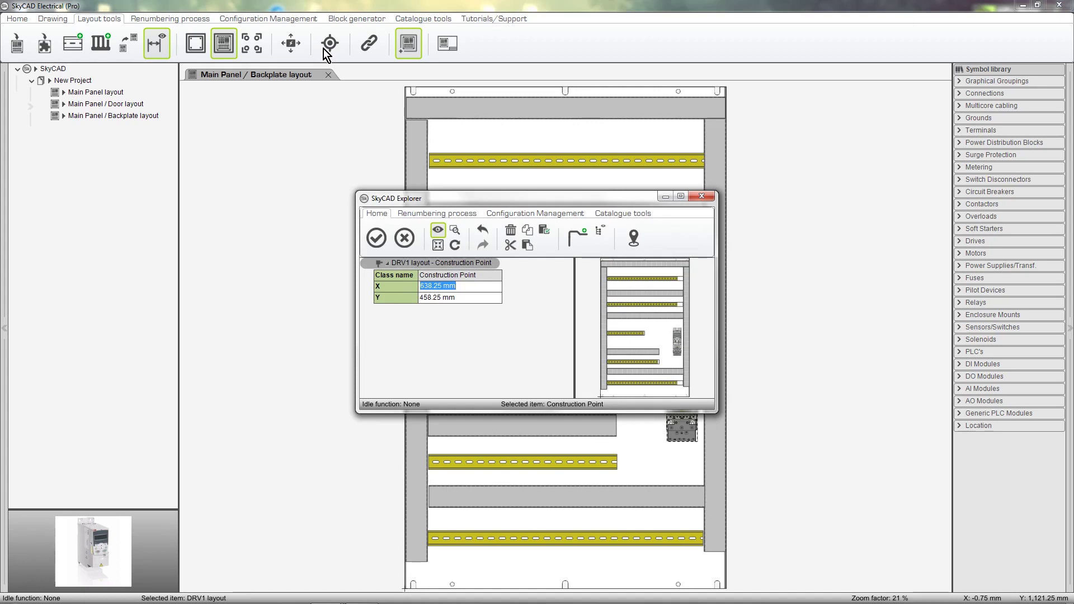
text(640)
click(458, 303)
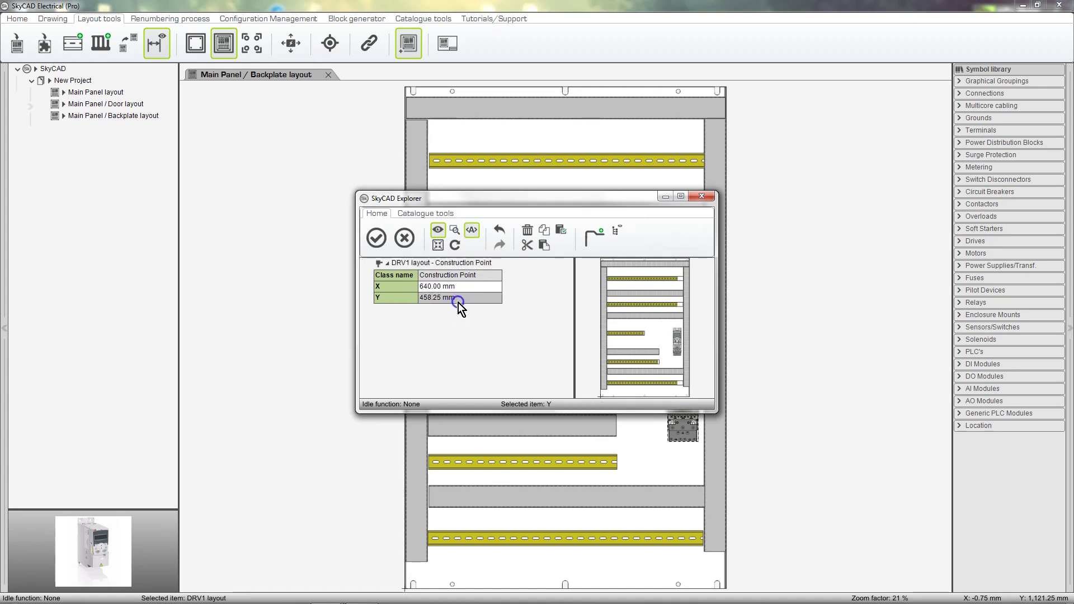
text(450)
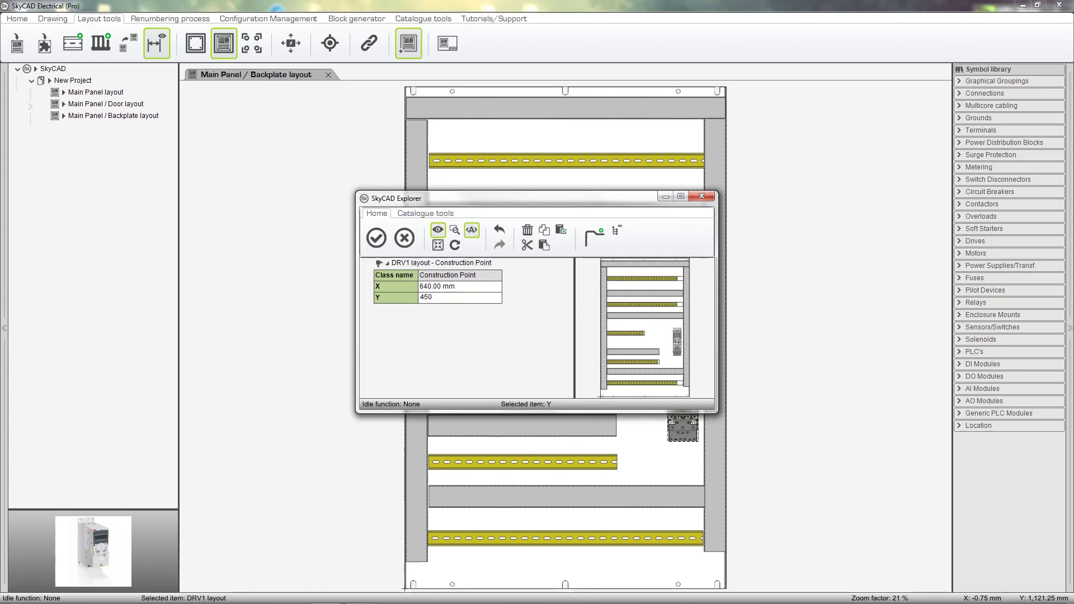
key(Return)
Apply the drive's new position, review its part details, then delete DRV1
click(385, 244)
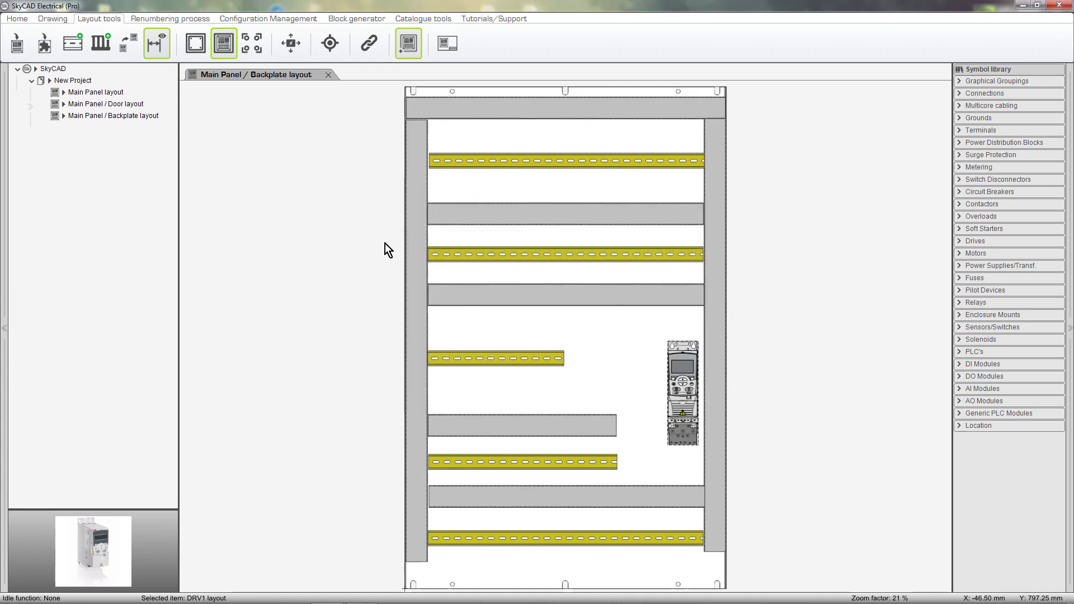
click(679, 378)
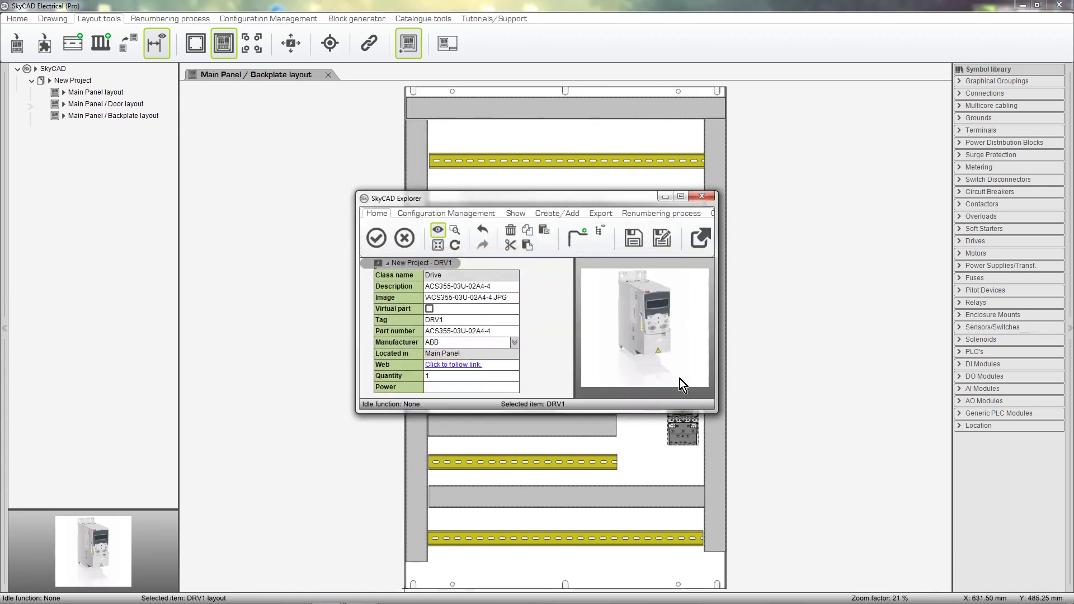
click(695, 195)
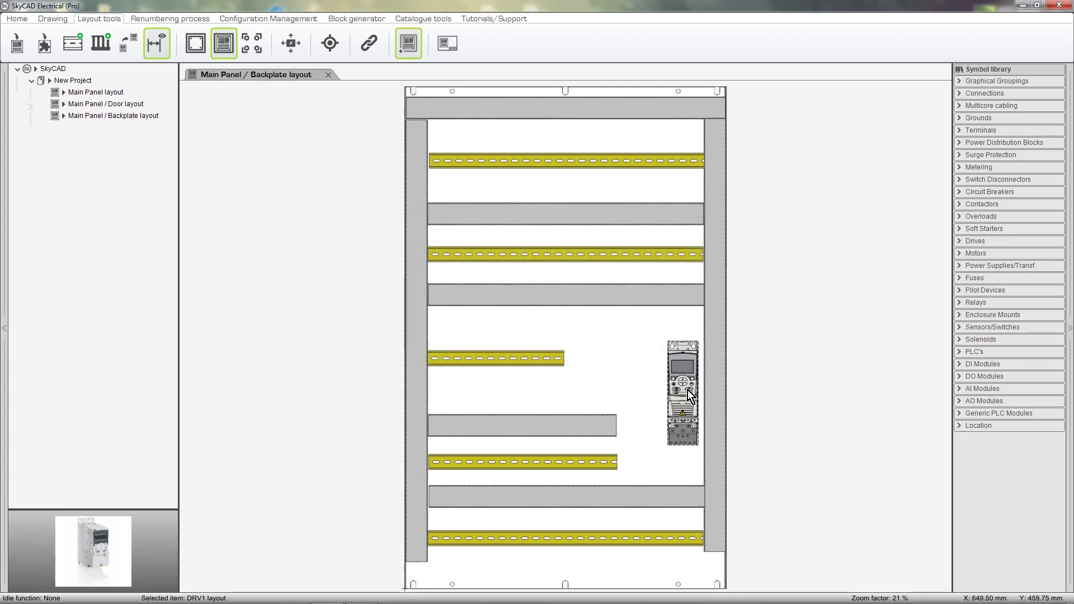
right_click(679, 398)
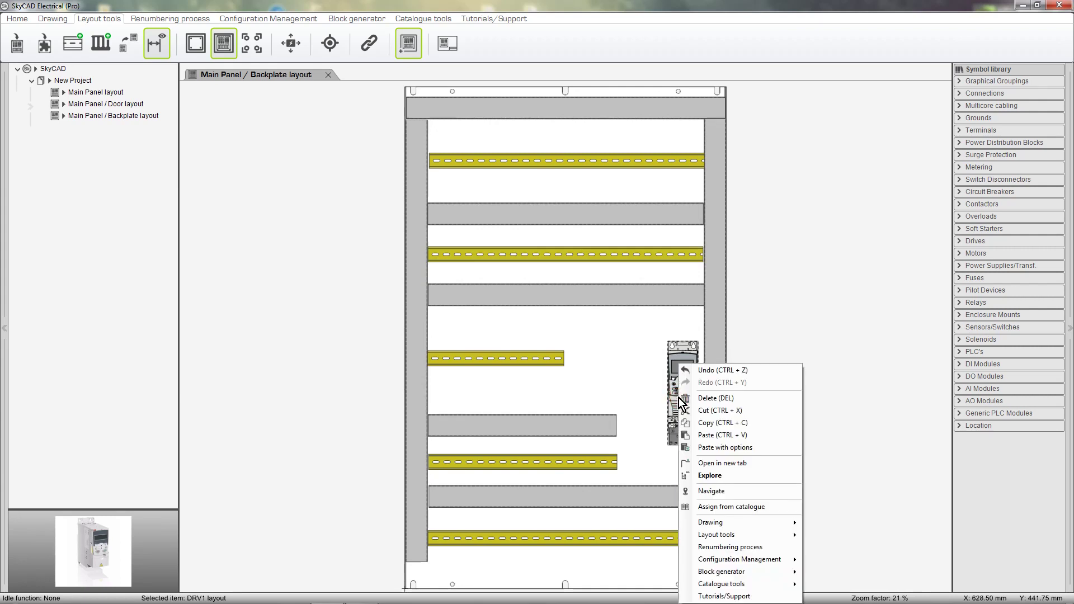
click(740, 397)
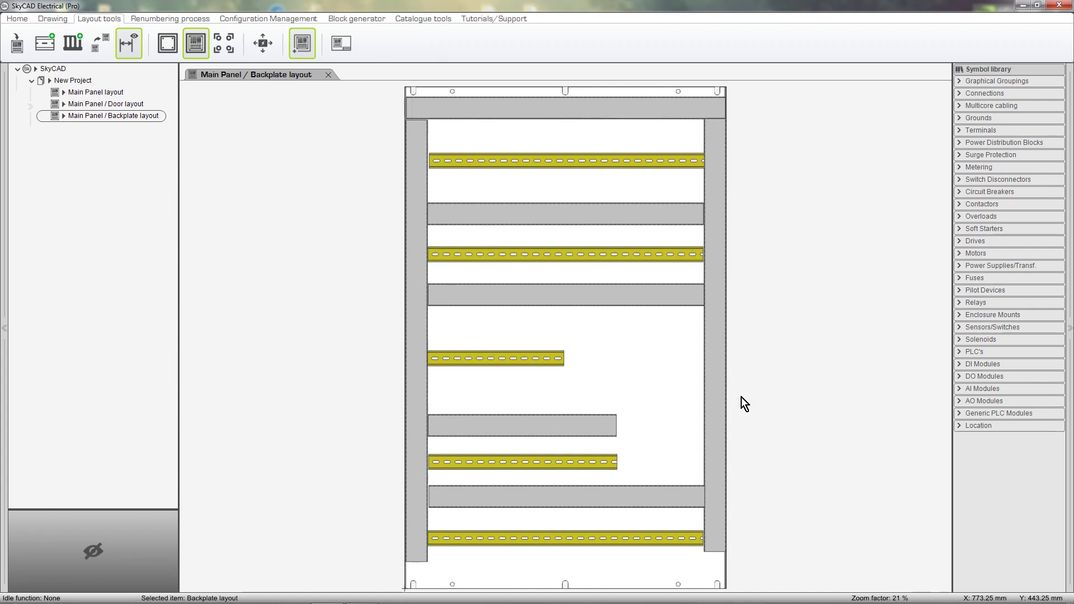
Place DRV1 again on the backplate's right side beside the short middle rail
click(27, 48)
click(417, 358)
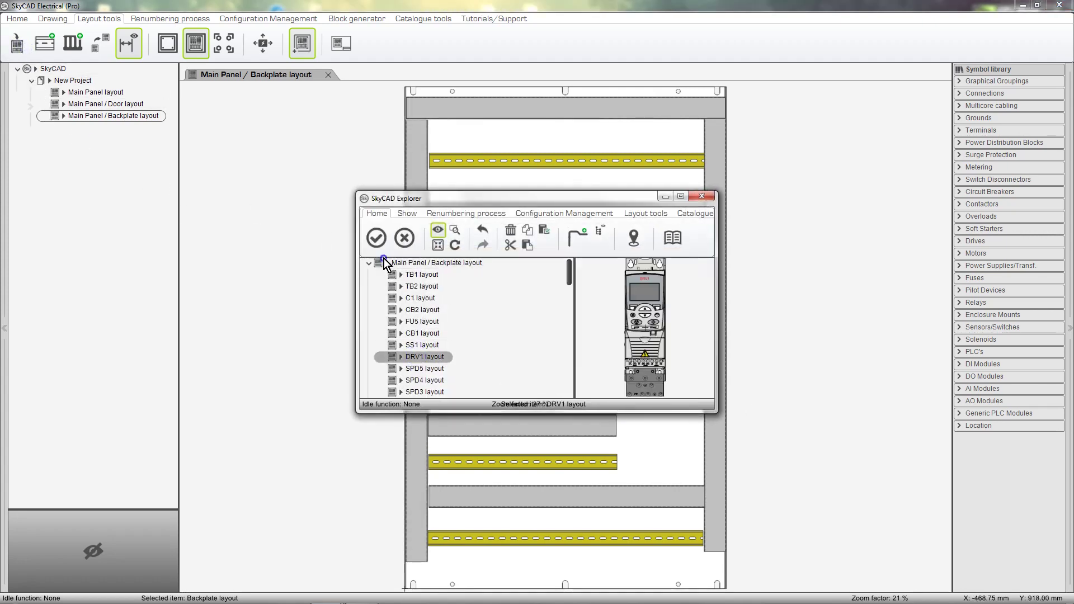
click(375, 238)
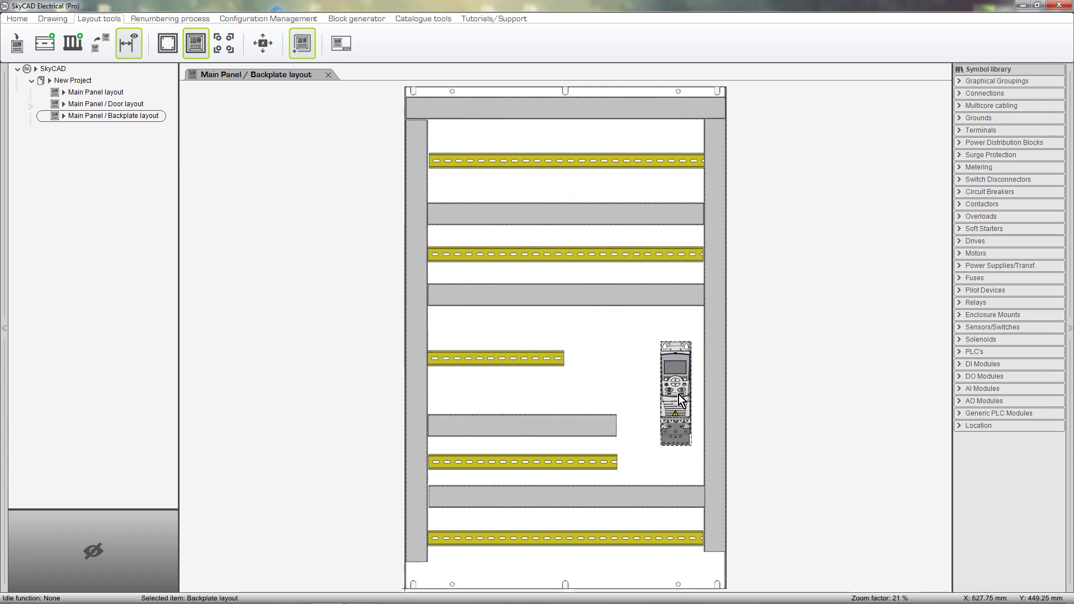
click(684, 395)
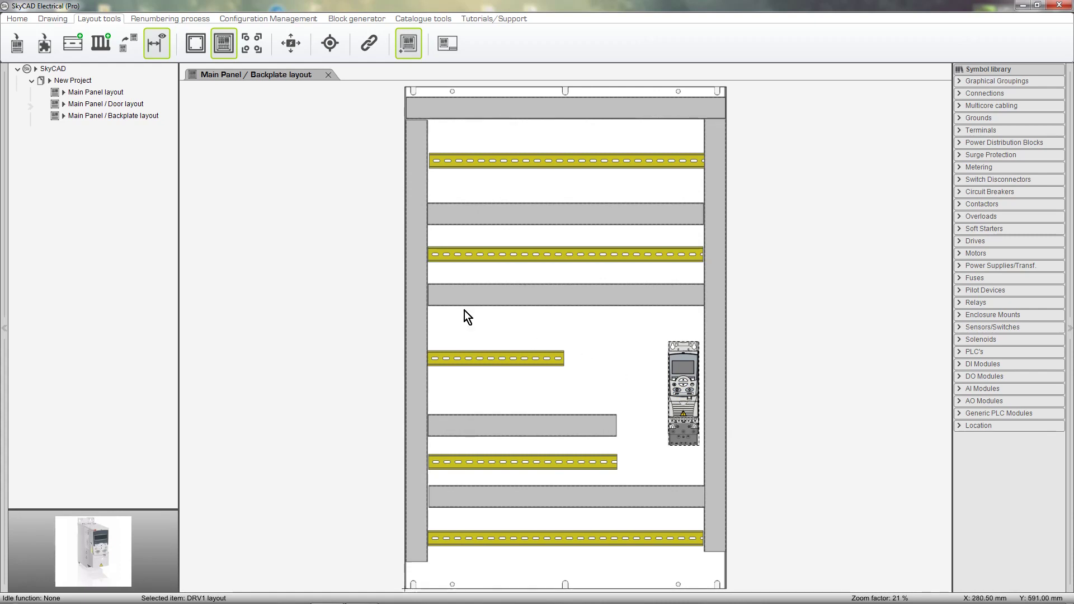
Pick the PLC1 layout from the Explorer and place it on the top DIN rail
click(19, 51)
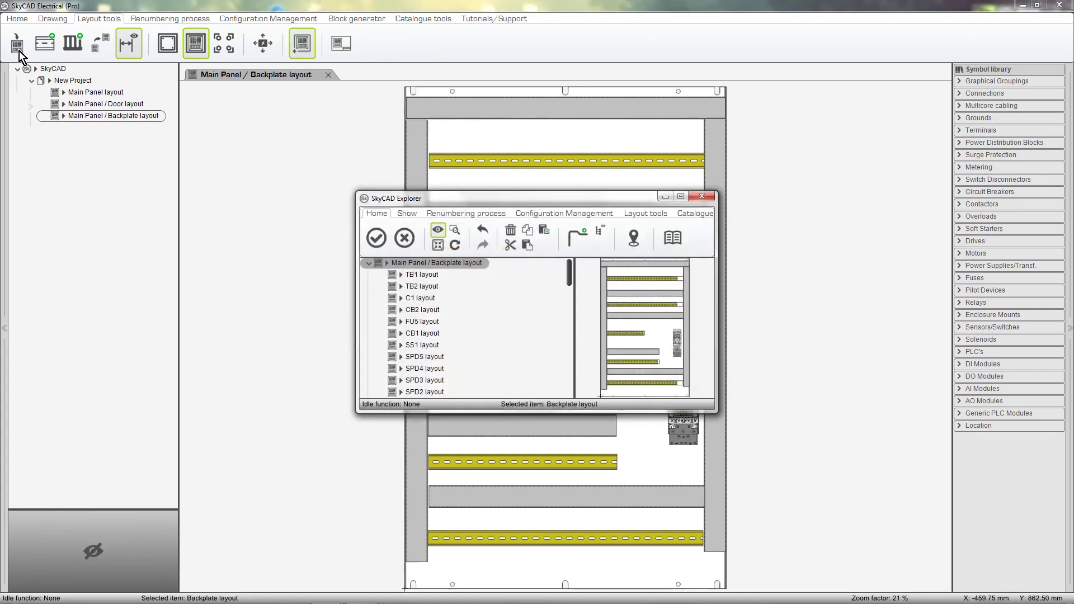
scroll(442, 370, down, 1)
scroll(441, 370, down, 2)
click(435, 329)
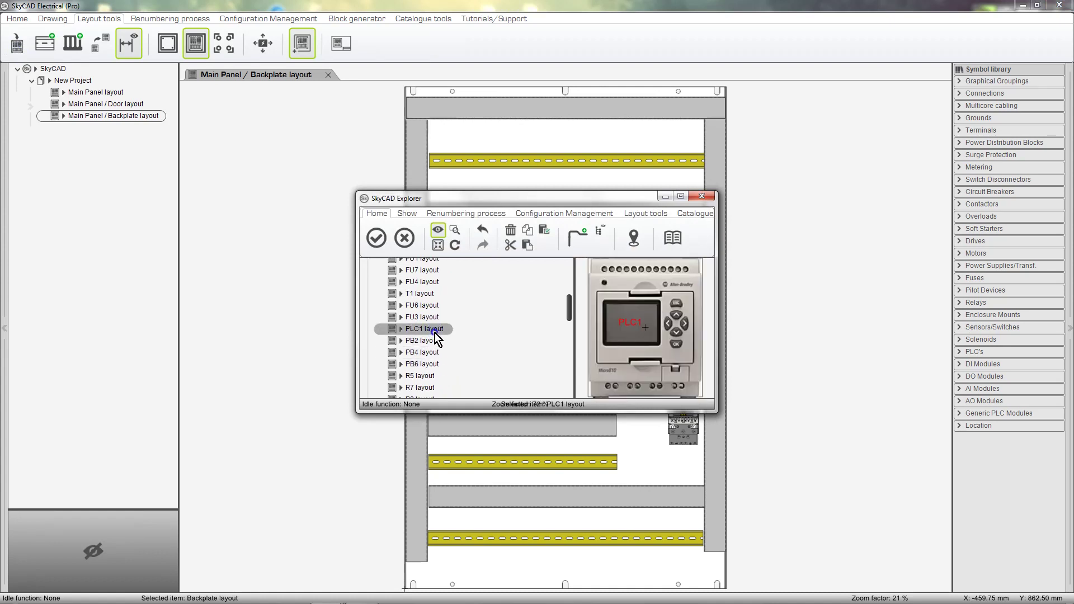
click(377, 244)
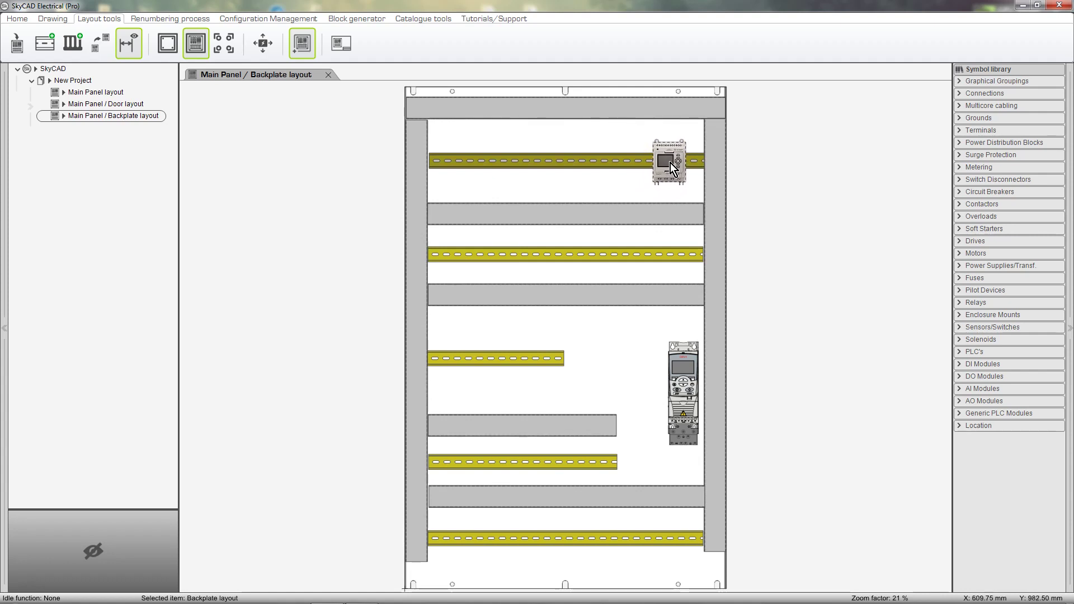
click(664, 162)
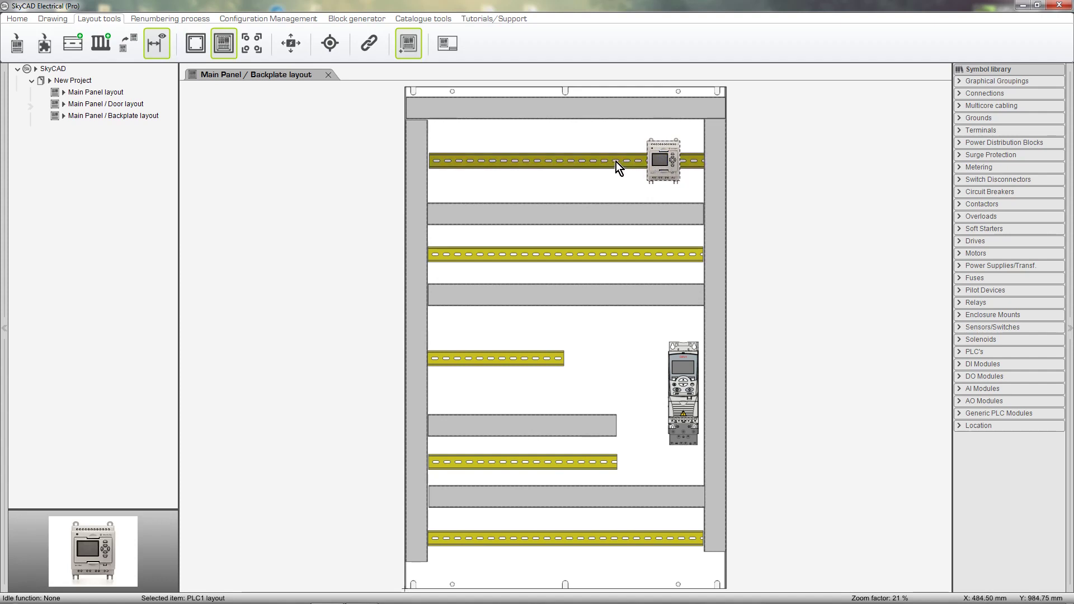
Test rotating the top rail 90 degrees, rotate it back, and reseat PLC1 on it
drag(616, 162, 615, 163)
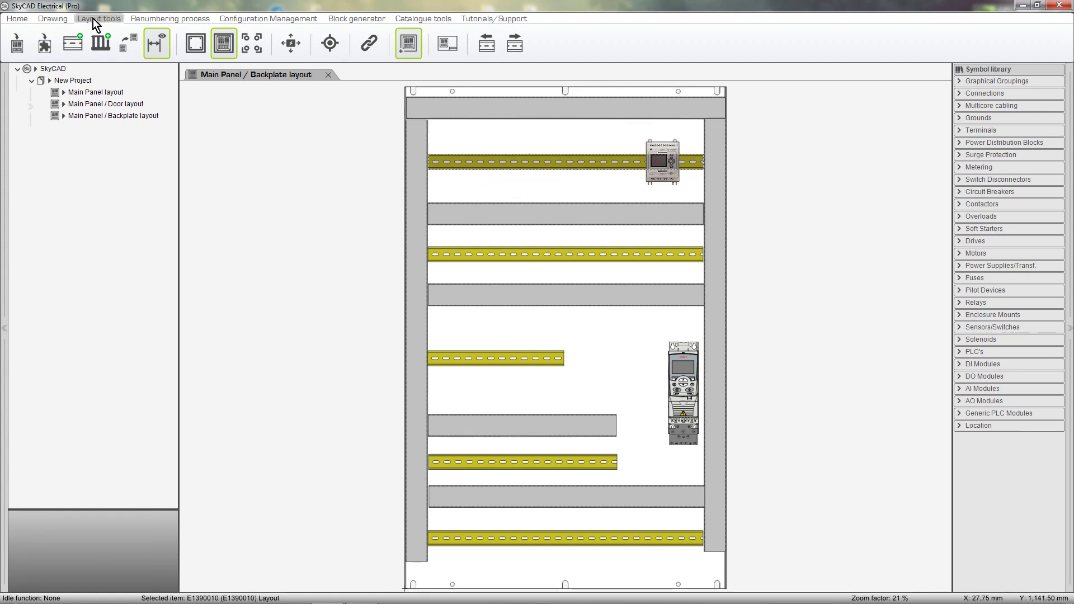
click(56, 19)
click(203, 53)
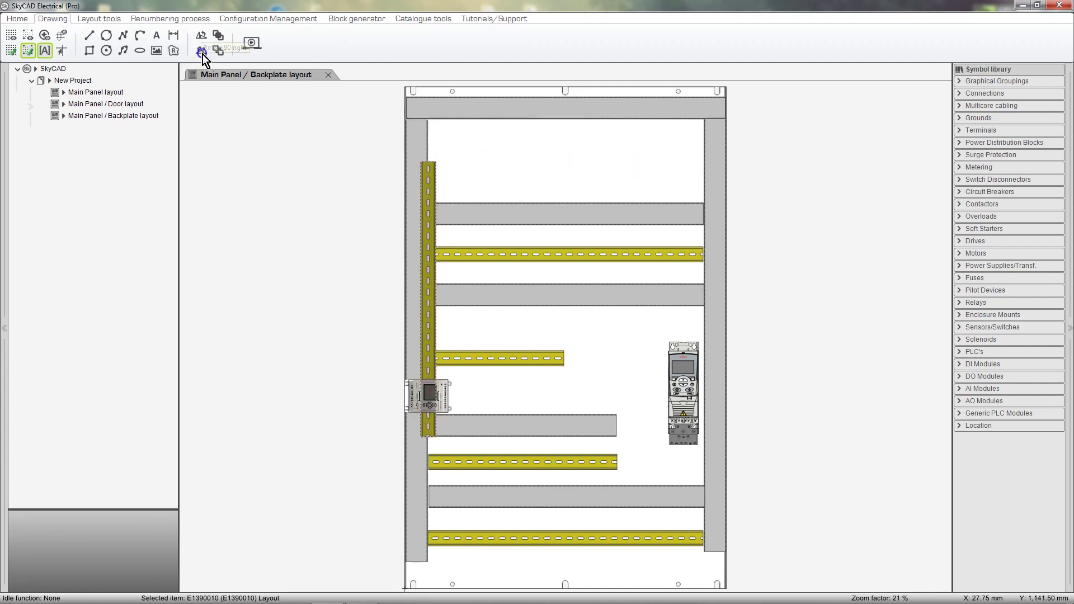
click(201, 40)
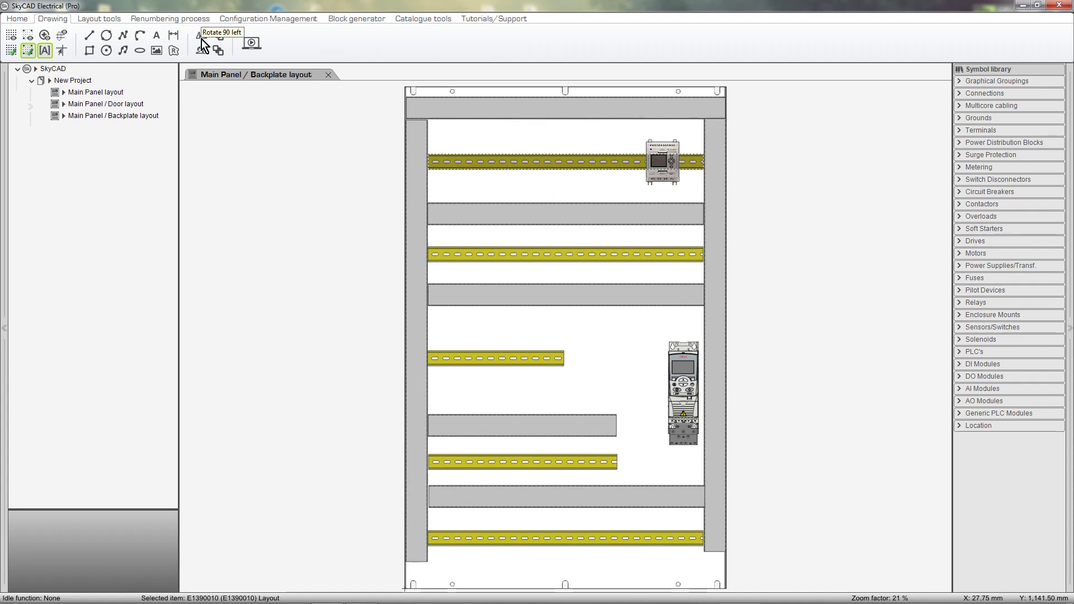
drag(660, 175, 628, 351)
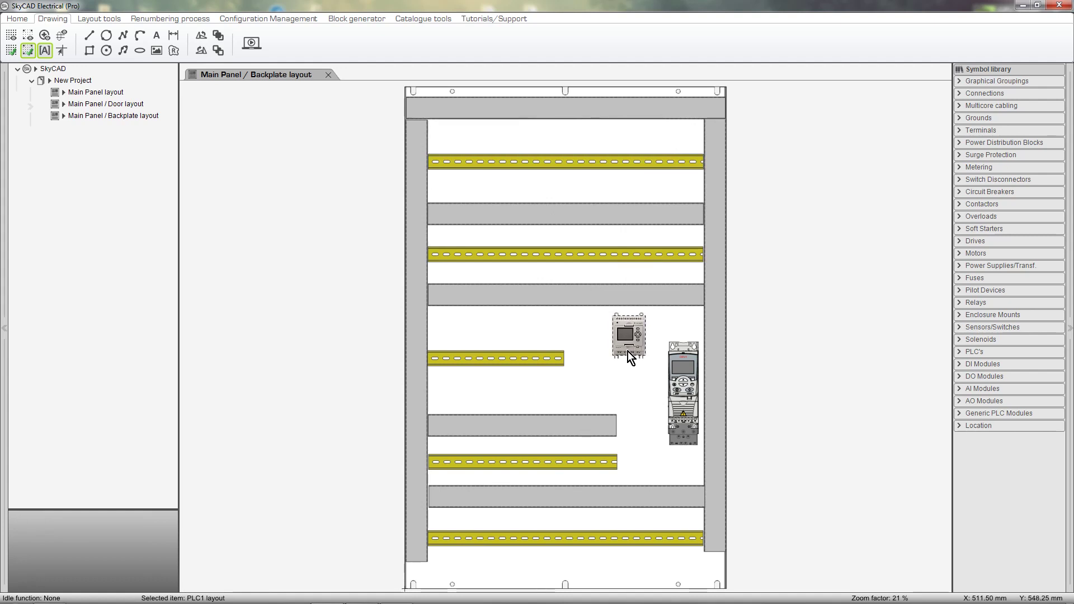
drag(627, 352, 666, 171)
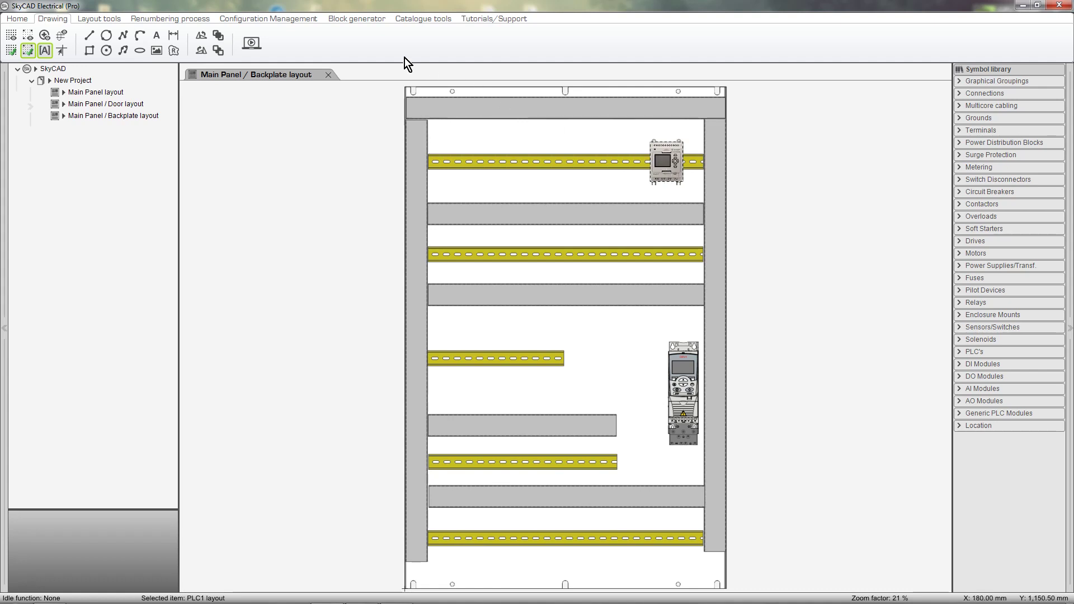
Toggle Display parts clearance on and off, then select the bottom DIN rail
click(98, 21)
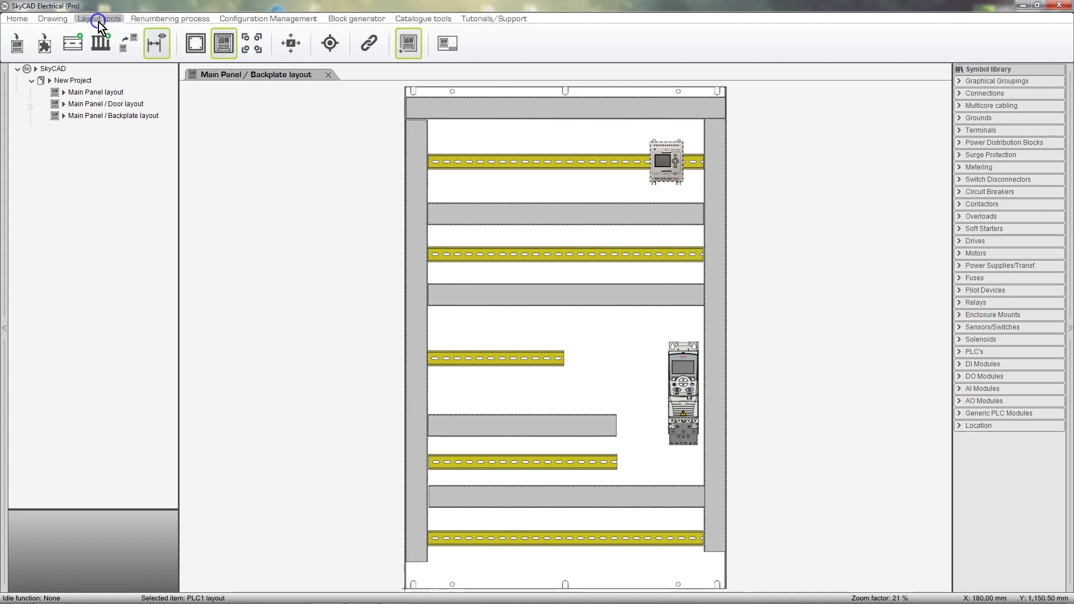
click(291, 43)
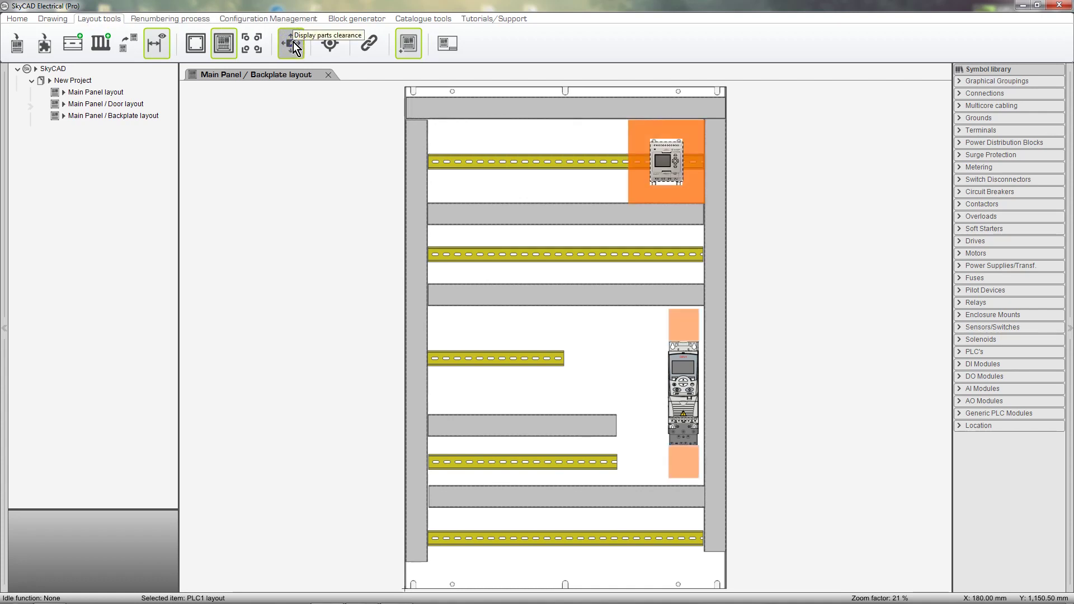
click(291, 43)
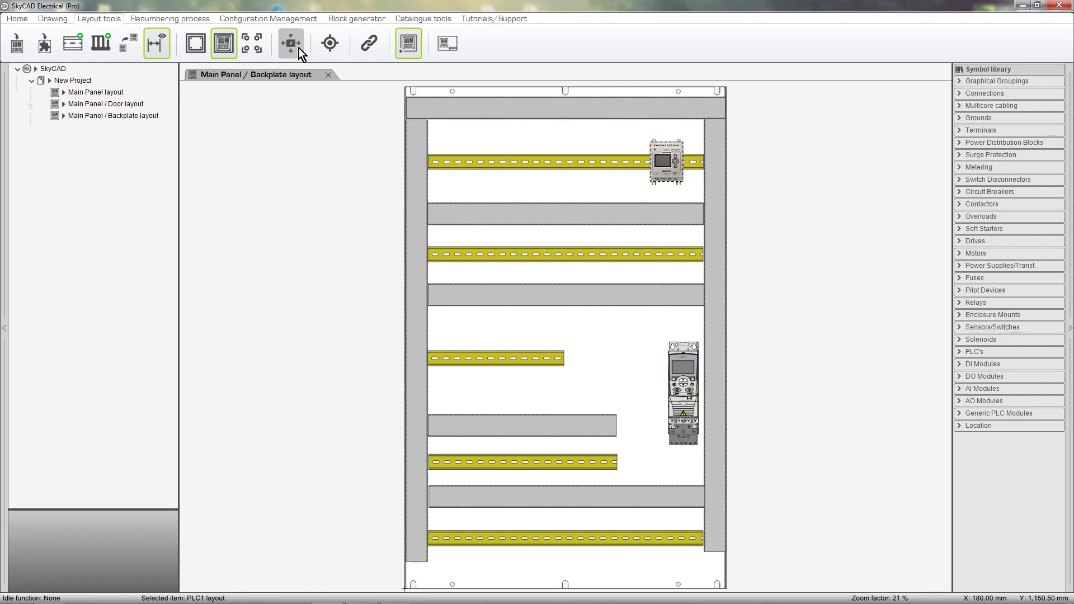
click(496, 536)
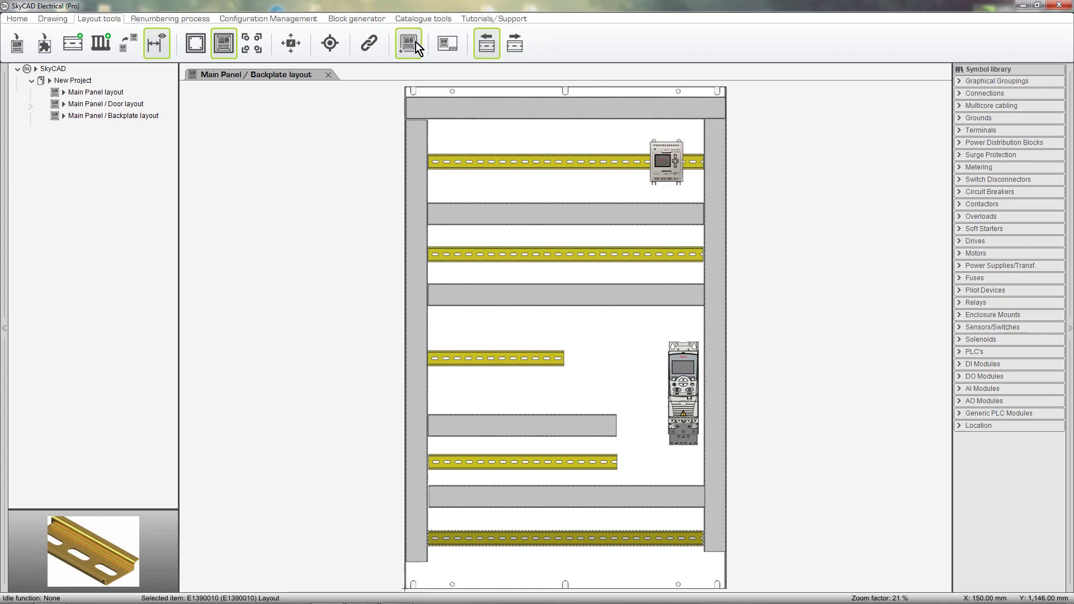
Pick CB2 from the Explorer, drop it on the bottom DIN rail, and slide it slightly right
click(21, 39)
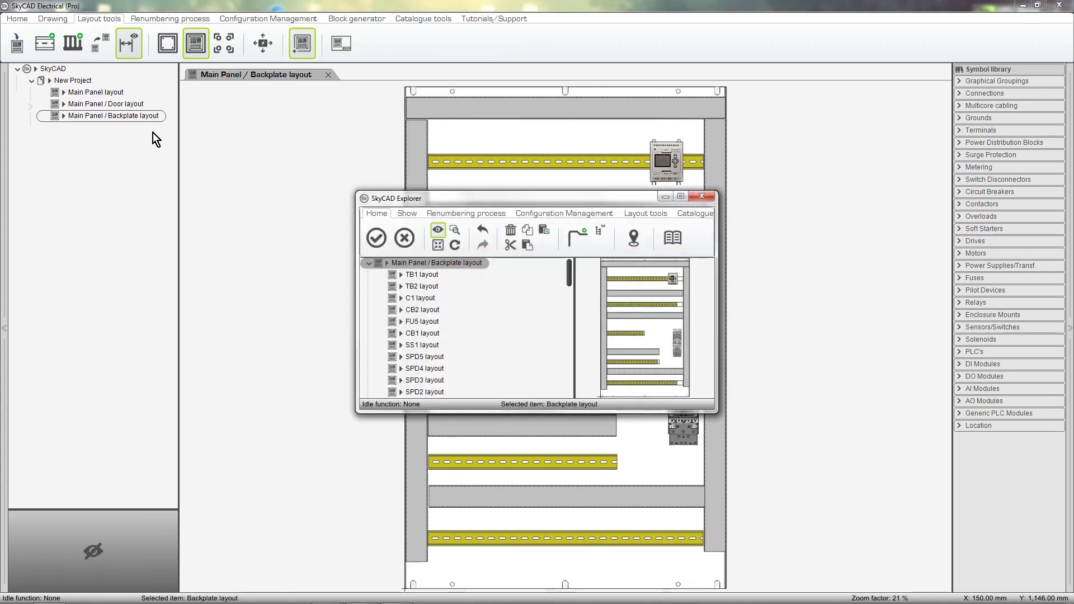
click(415, 313)
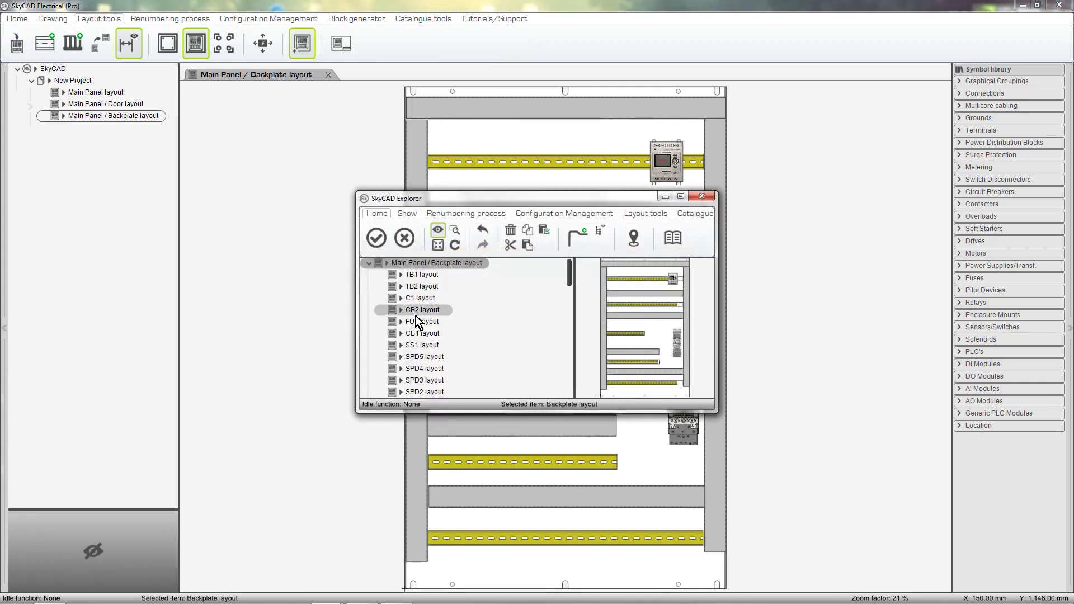
click(376, 238)
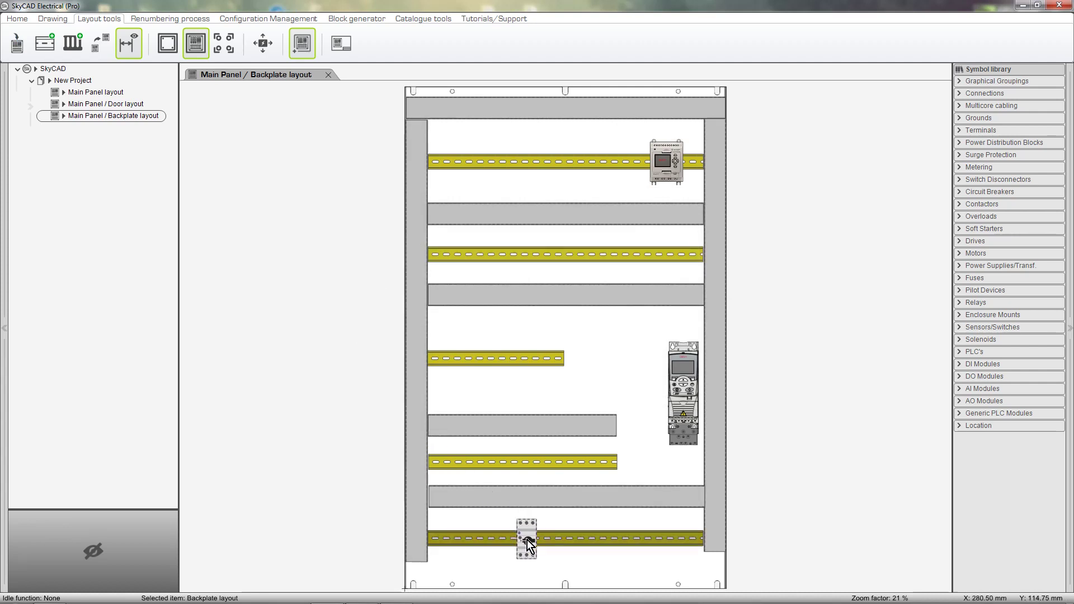
click(526, 540)
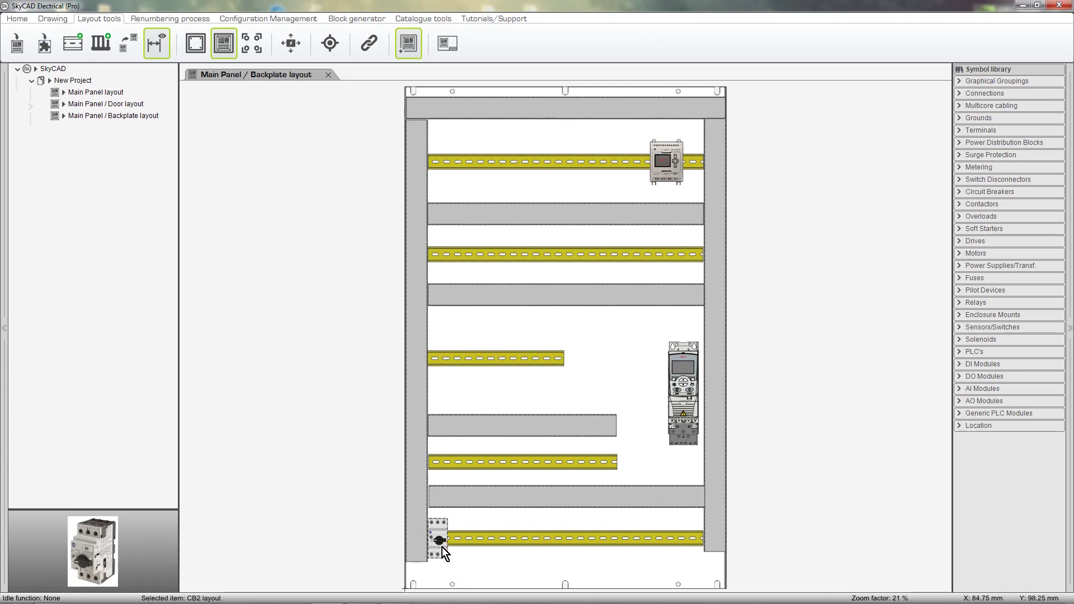
mouse_move(440, 553)
mouse_down()
mouse_move(467, 553)
mouse_move(454, 555)
mouse_up()
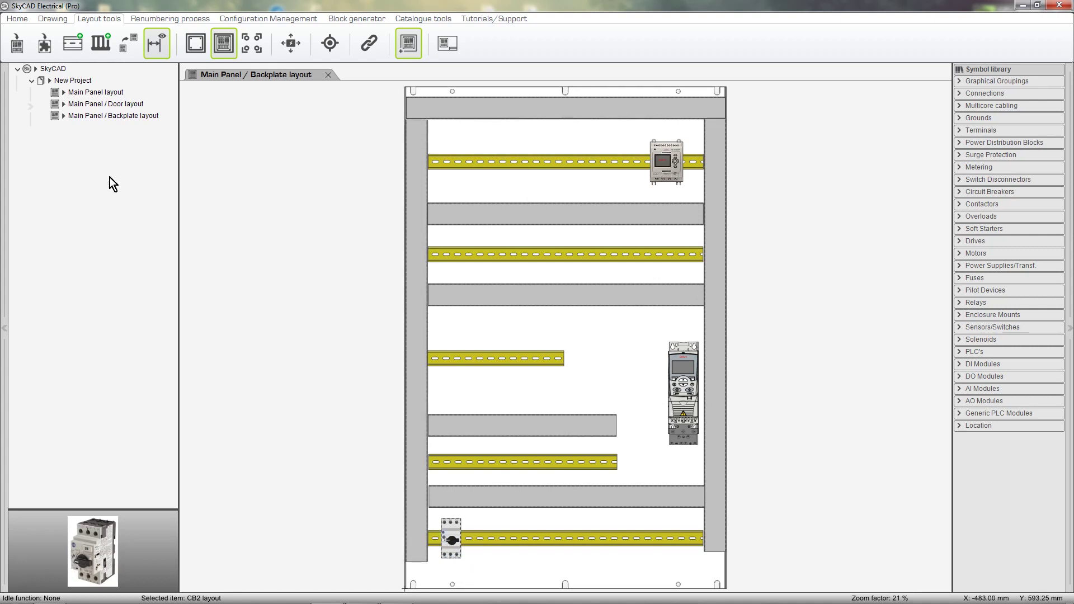
Select the C1 and CB1 layouts together and drop each onto the short middle rail
click(22, 53)
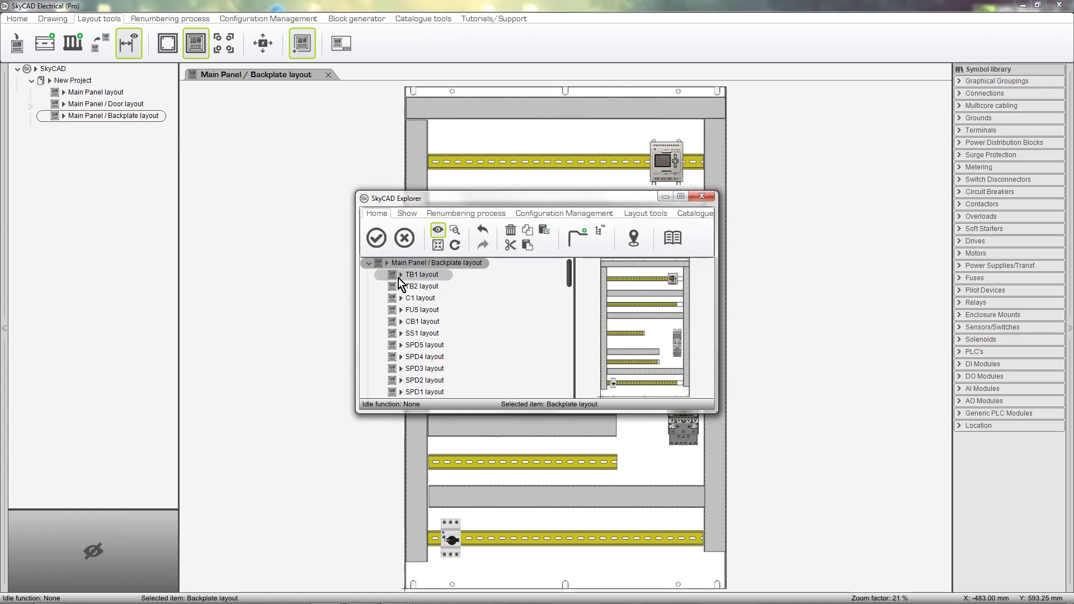
click(433, 302)
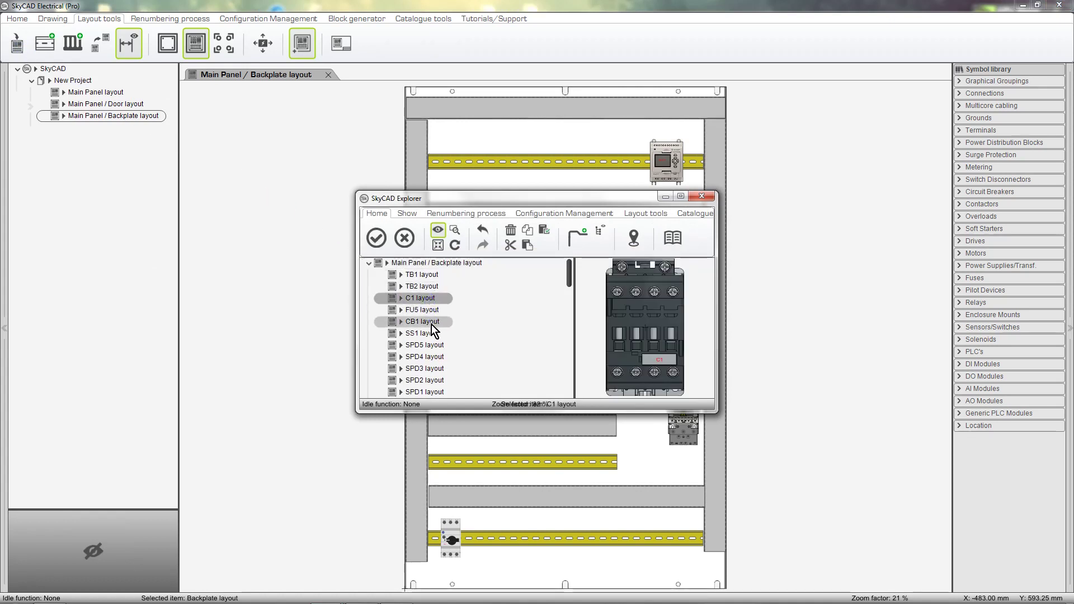
ctrl+click(431, 325)
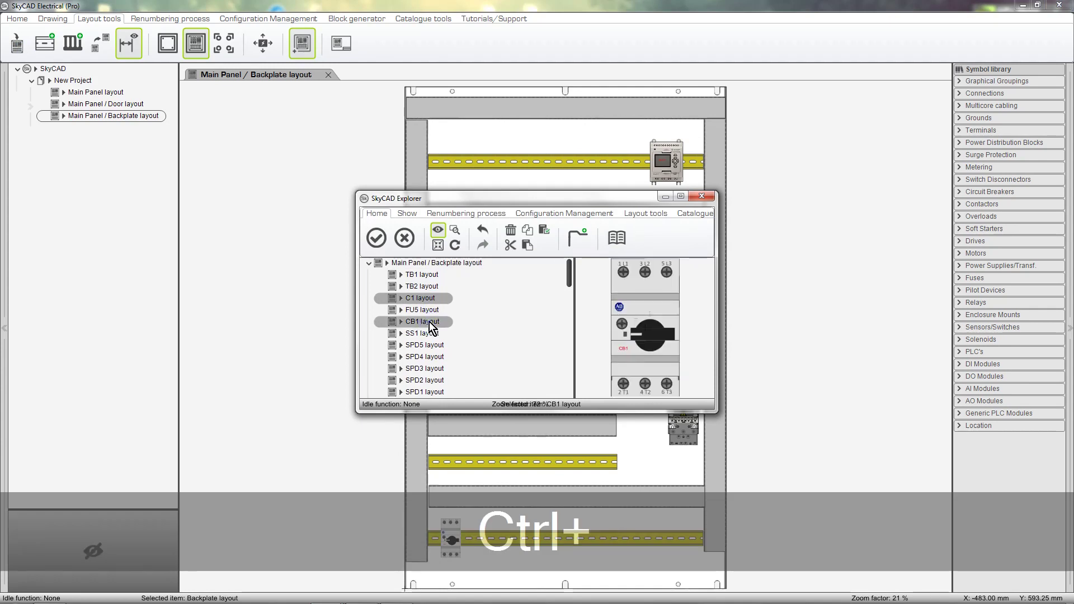
click(386, 244)
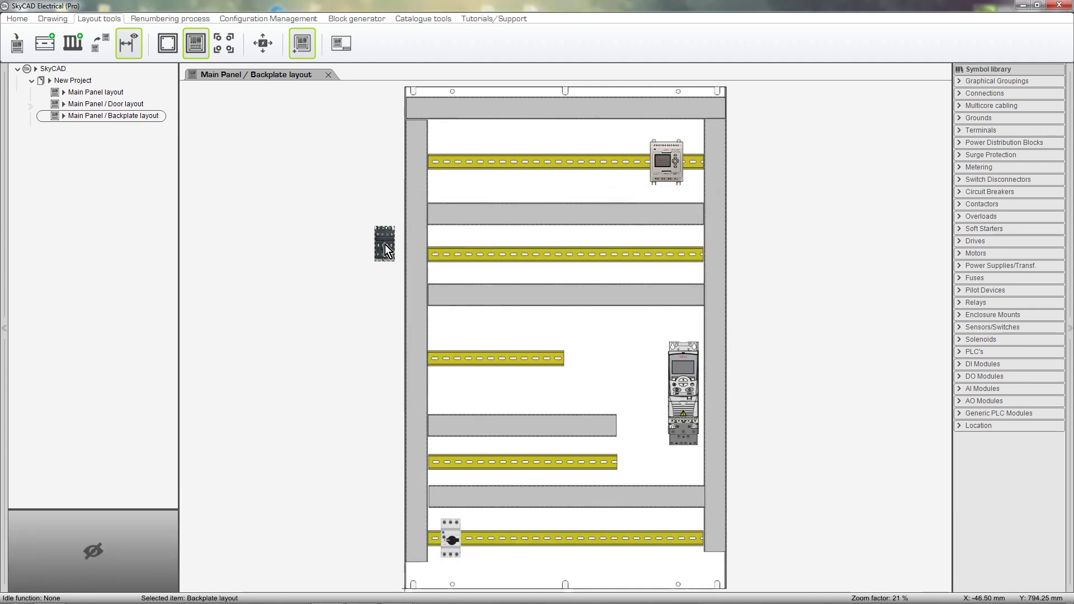
click(482, 360)
click(460, 363)
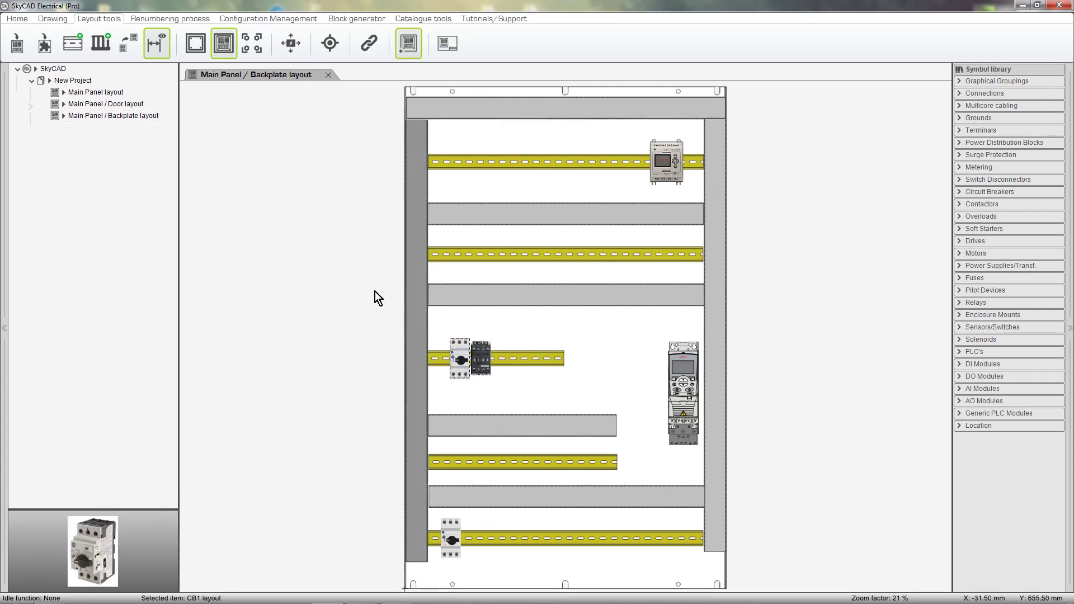
Pick the OL1 overload layout from the Explorer and bring it in below contactor C1
click(171, 130)
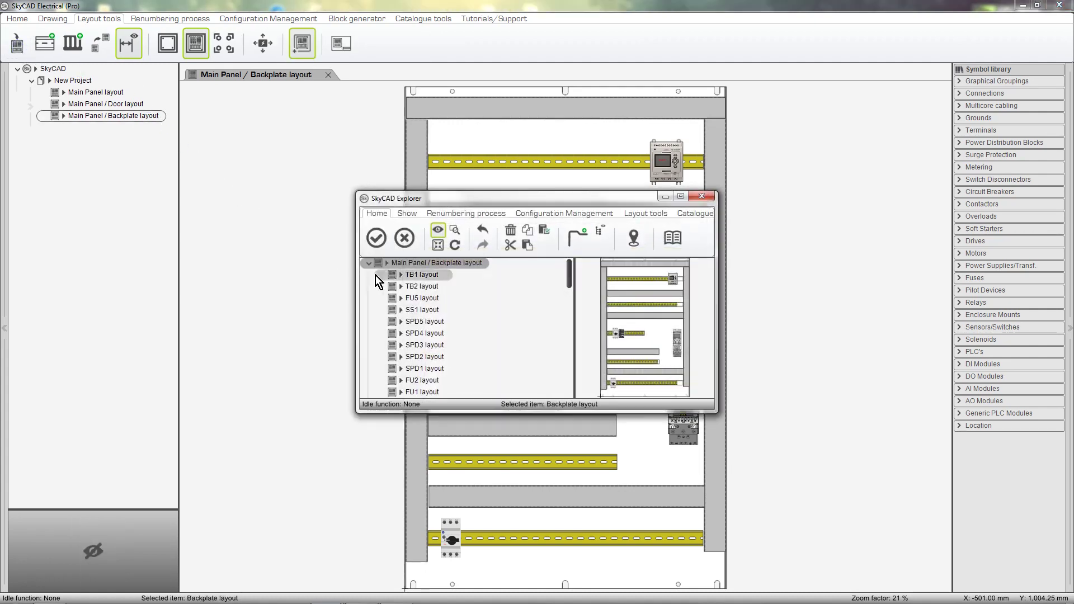
scroll(471, 373, down, 1)
scroll(447, 370, down, 1)
scroll(448, 369, down, 3)
click(439, 319)
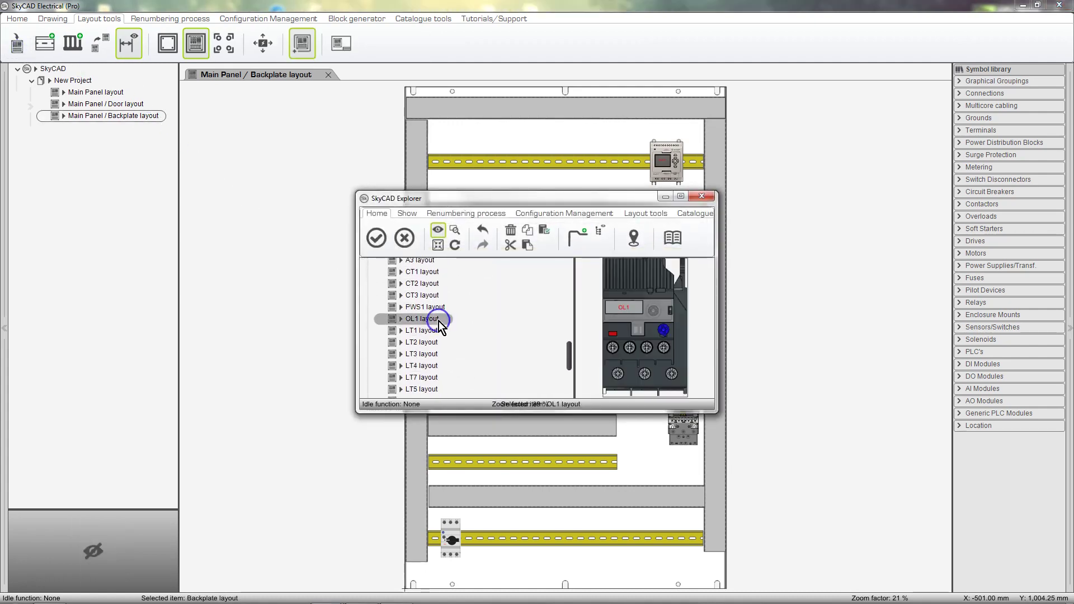
click(378, 236)
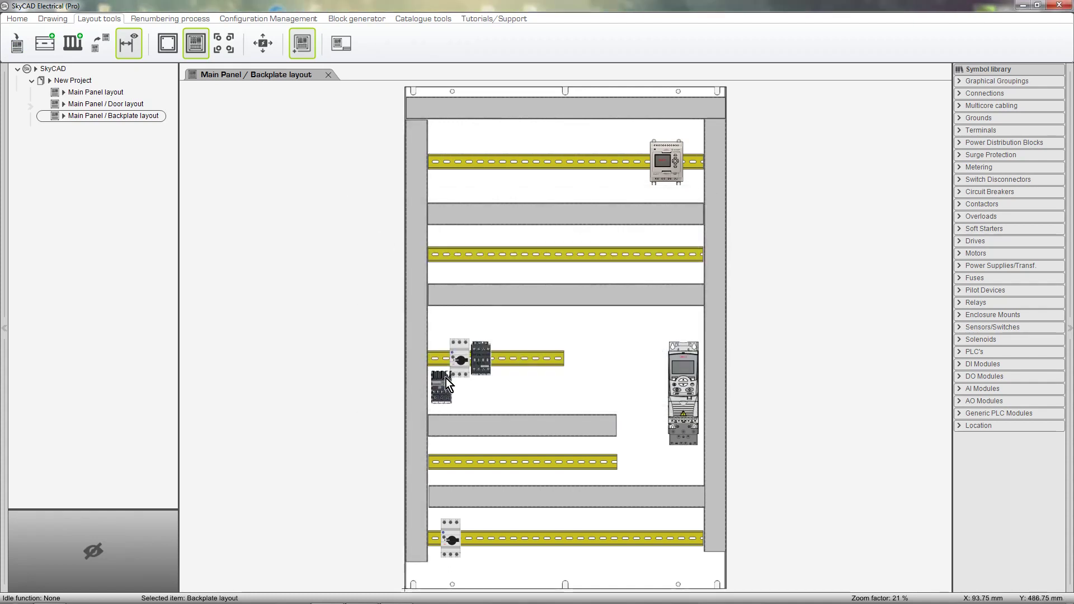
scroll(481, 383, up, 5)
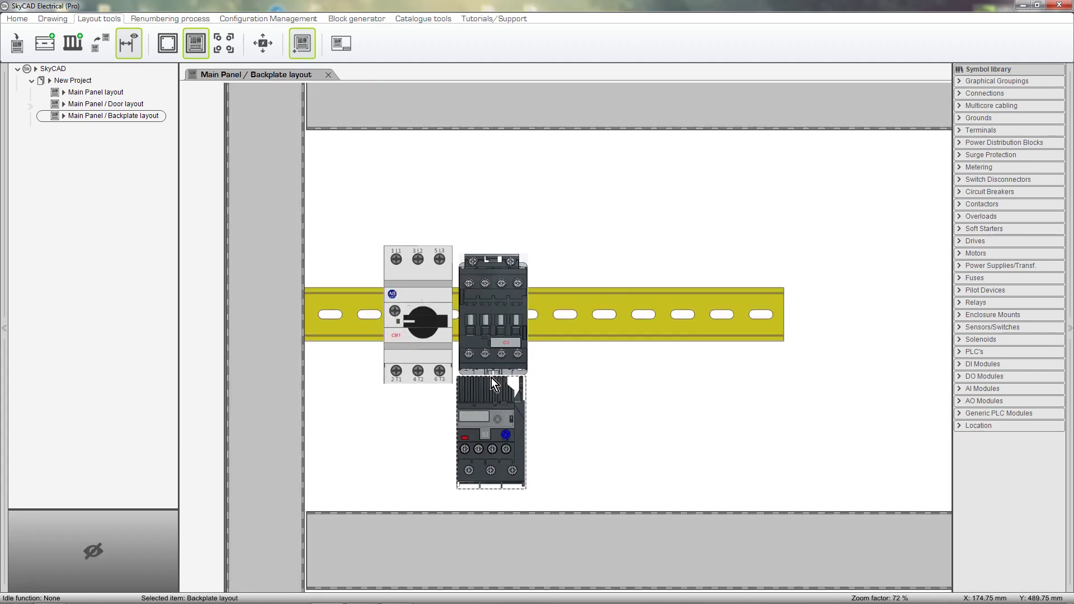
Place overload OL1 directly beneath contactor C1 on the middle rail, aligning the two, and reselect OL1
click(491, 378)
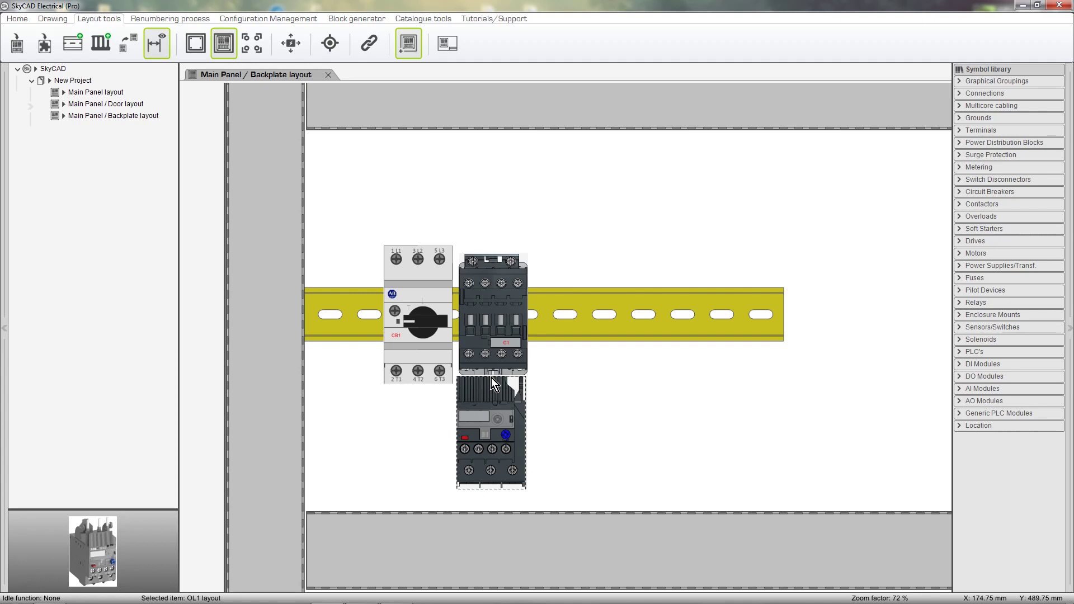
key(Right)
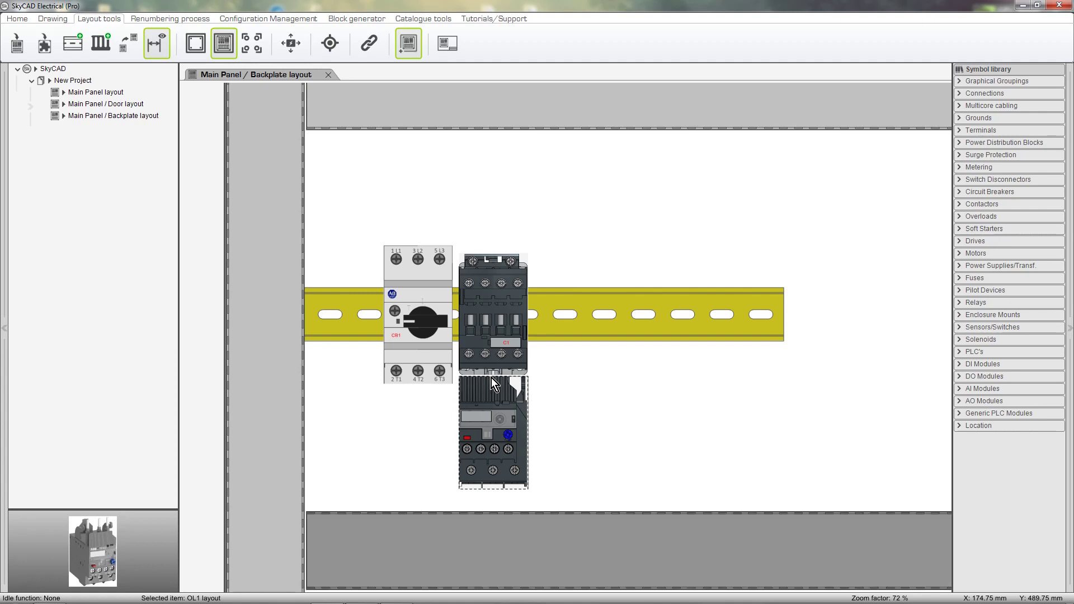
key(Up)
click(510, 359)
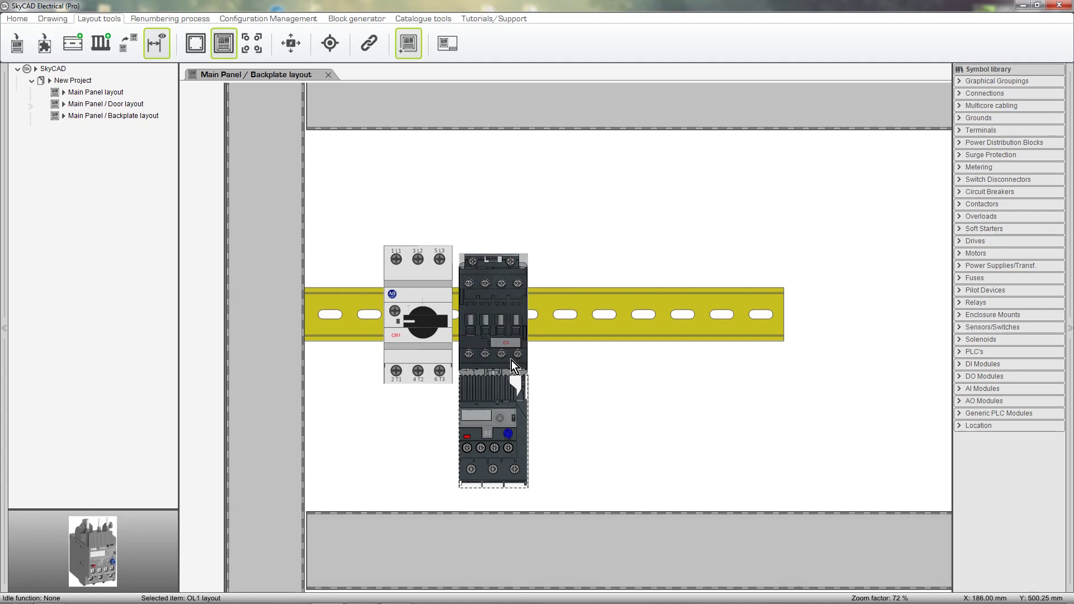
mouse_move(513, 360)
mouse_down()
mouse_move(543, 360)
mouse_move(506, 358)
mouse_up()
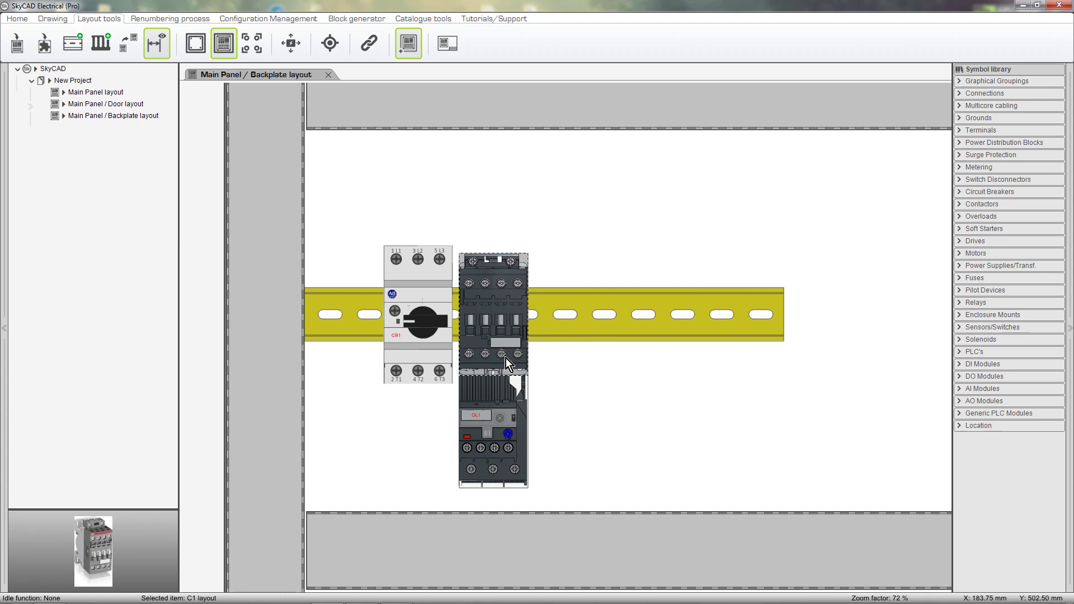
click(512, 394)
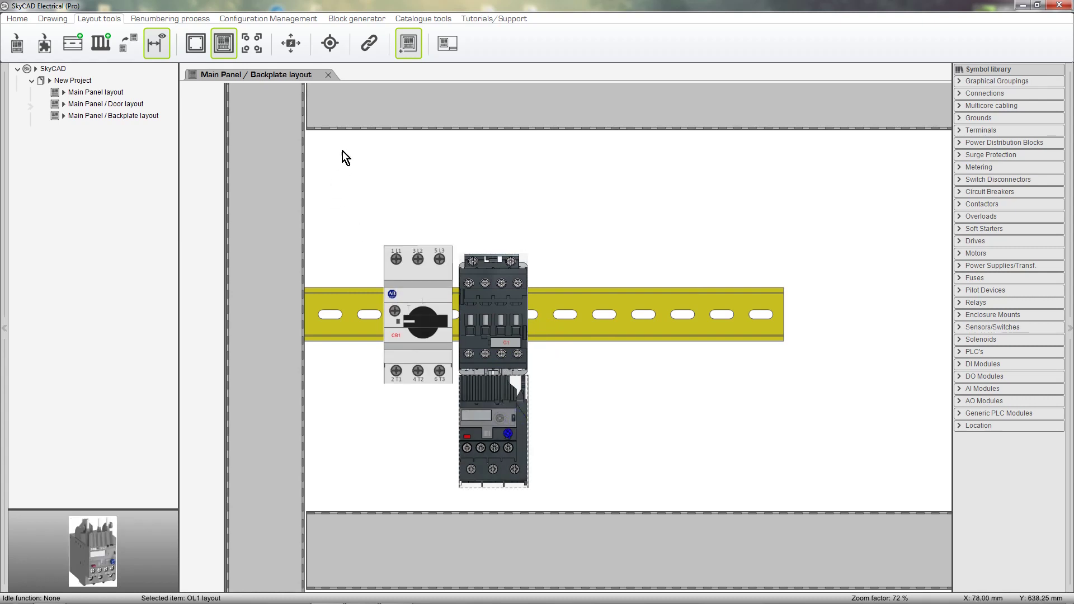
Link OL1 to contactor C1, slide the pair right along the rail, and raise the rail
click(366, 51)
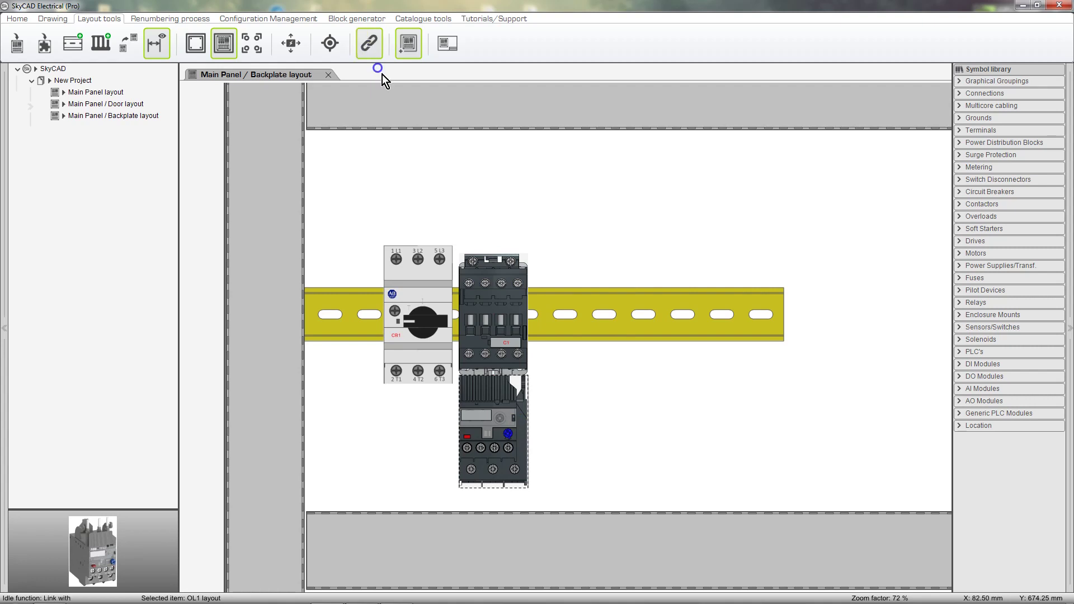
click(504, 271)
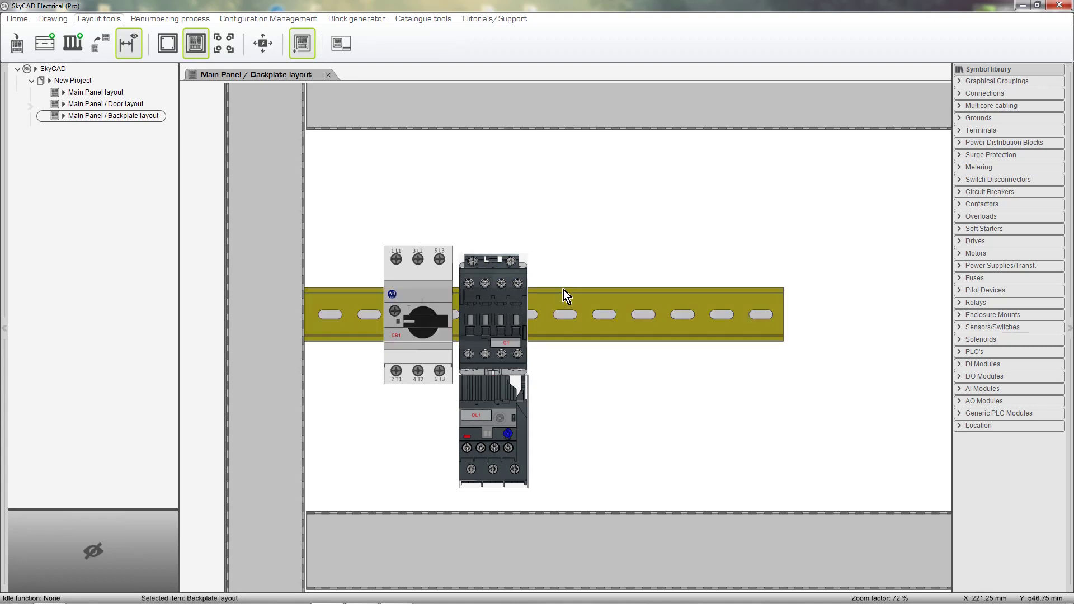
drag(500, 277, 540, 276)
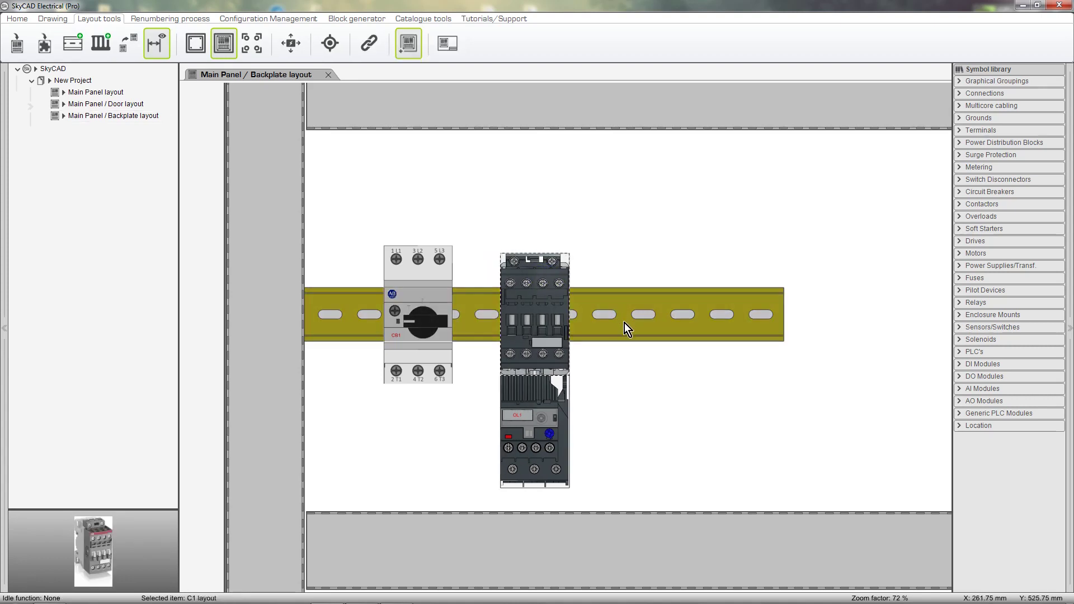
drag(624, 323, 625, 286)
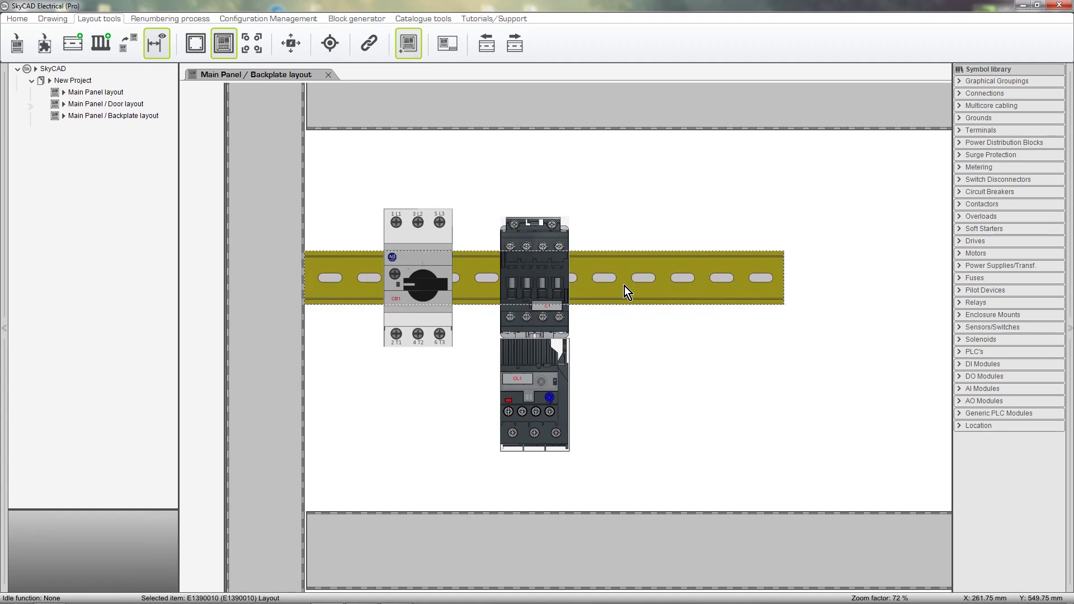